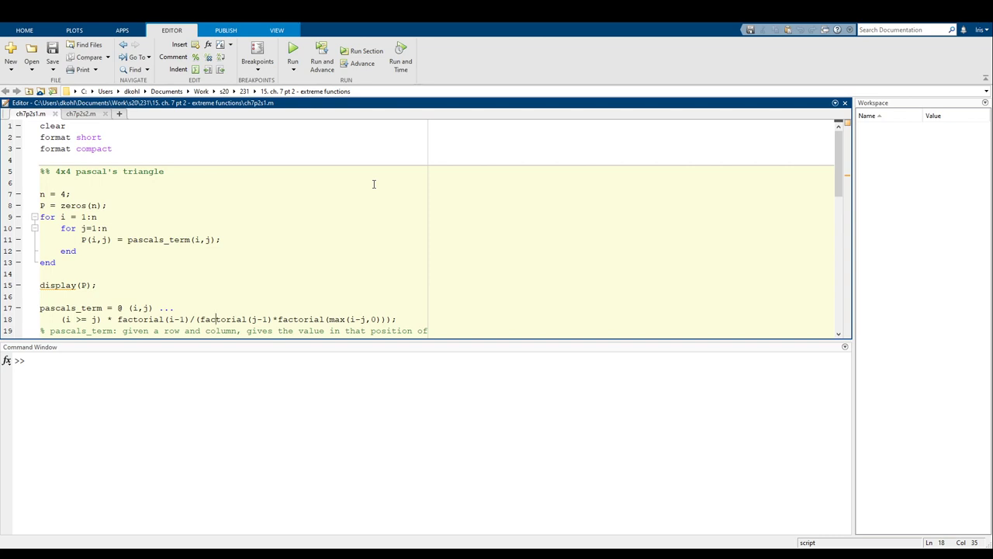
Review the script and highlight the pascals_term definition on lines 17–18
scroll(373, 184, down, 2)
scroll(373, 184, down, 4)
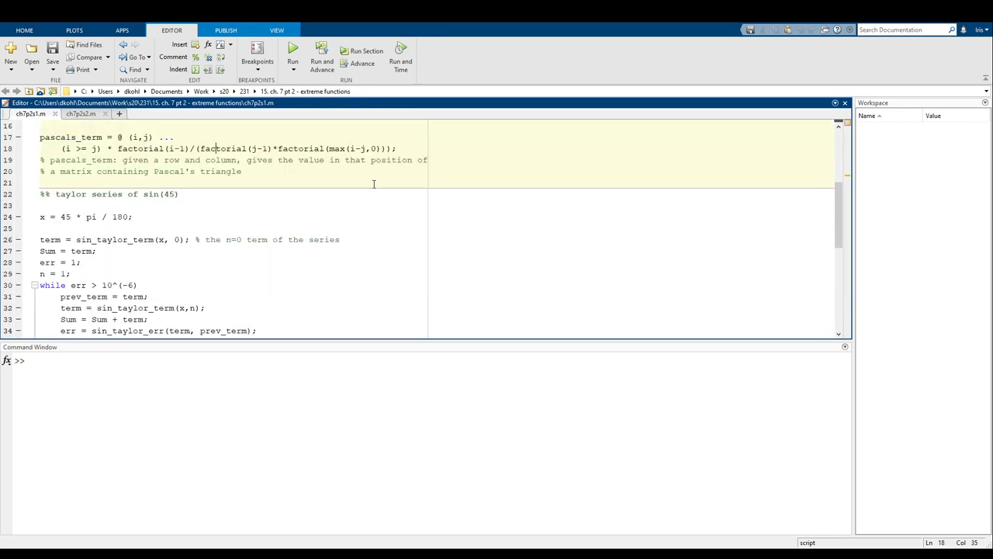
scroll(373, 184, down, 3)
scroll(373, 184, down, 3)
scroll(373, 184, up, 10)
scroll(373, 184, up, 2)
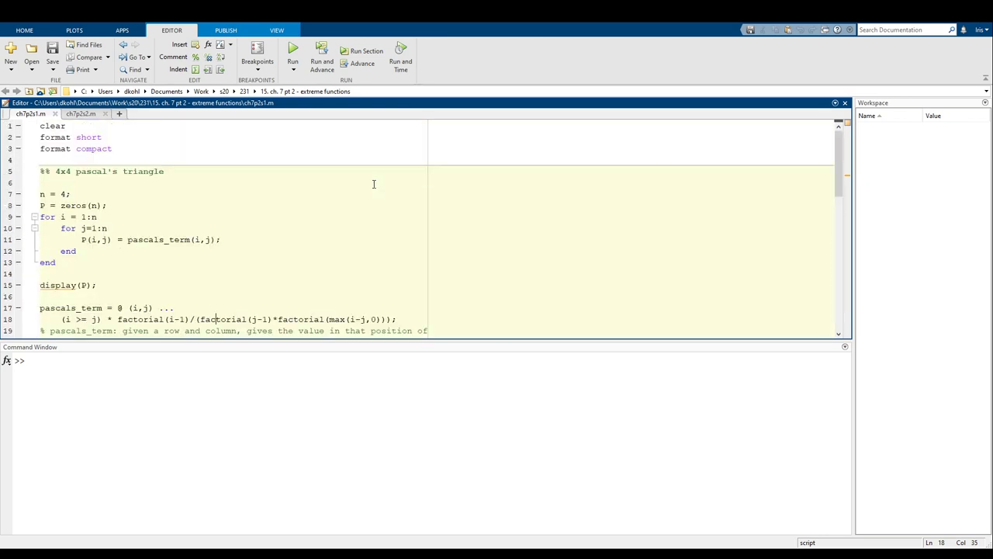
click(373, 184)
scroll(225, 203, down, 2)
scroll(172, 190, up, 2)
click(207, 307)
scroll(233, 313, down, 2)
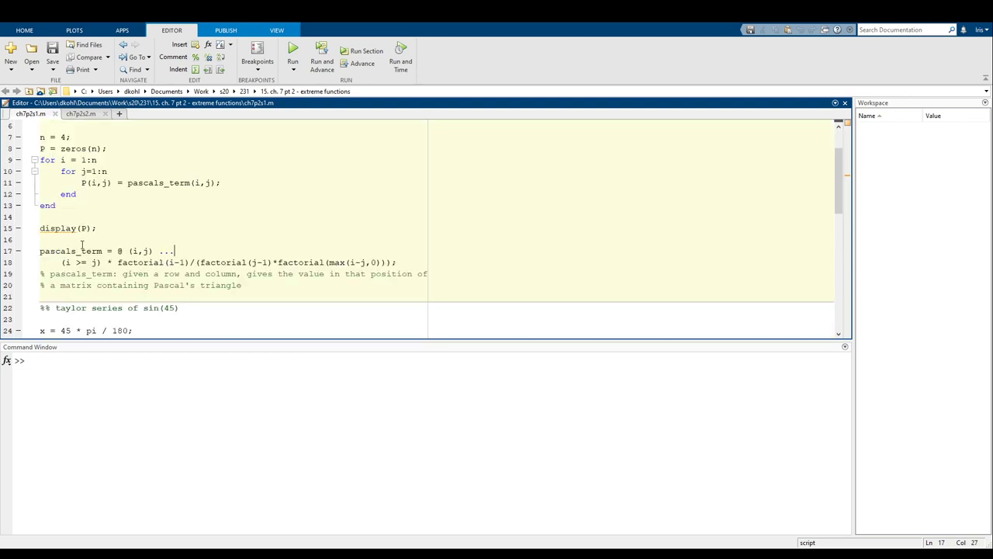
drag(41, 251, 398, 263)
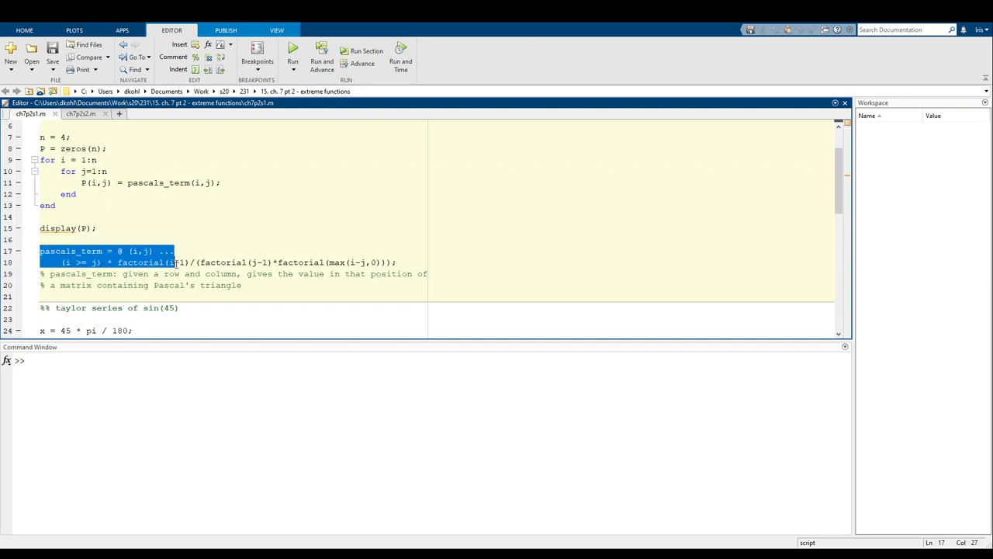
scroll(398, 263, up, 2)
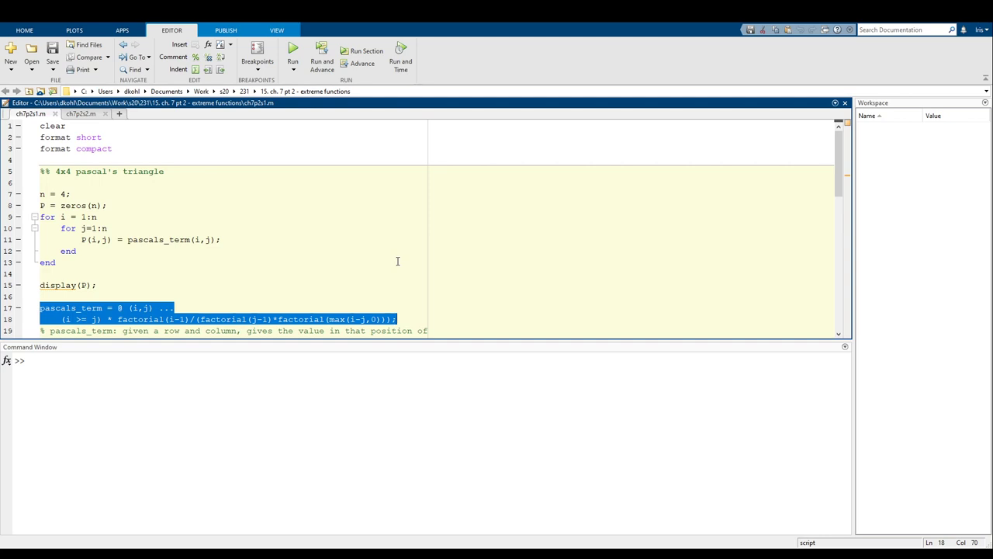
Highlight the nested loops filling matrix P and the pascals_term(i,j) call on line 11
click(398, 261)
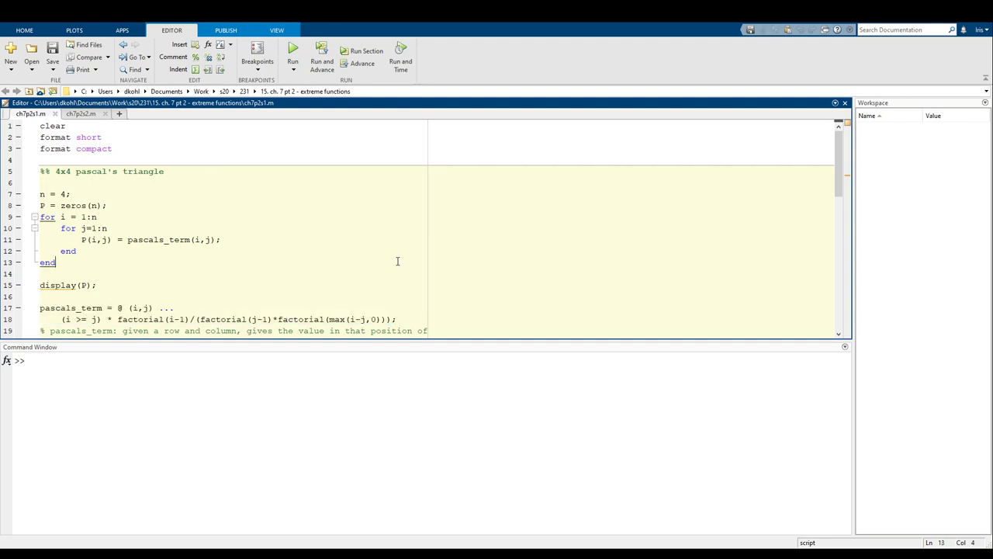
click(406, 317)
drag(60, 308, 133, 319)
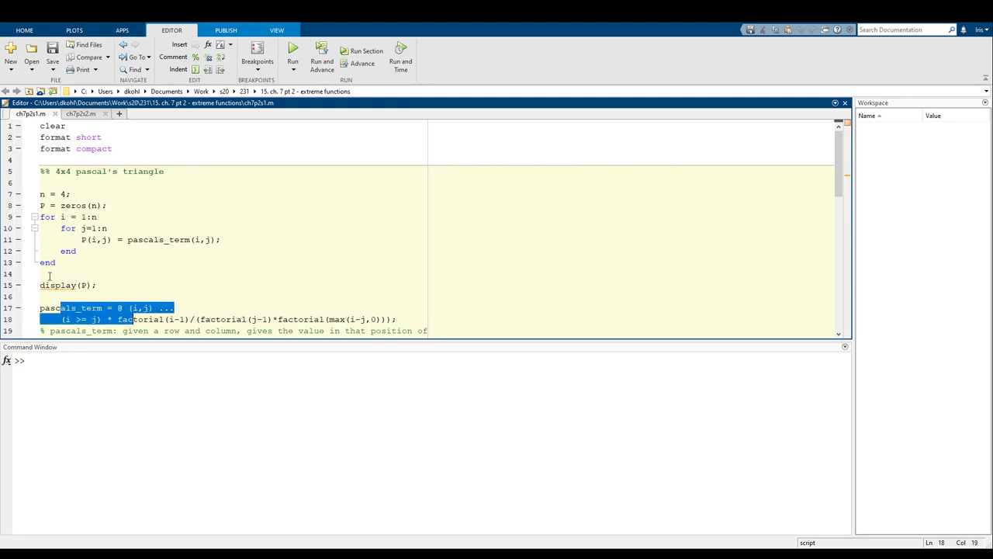
drag(39, 194, 66, 261)
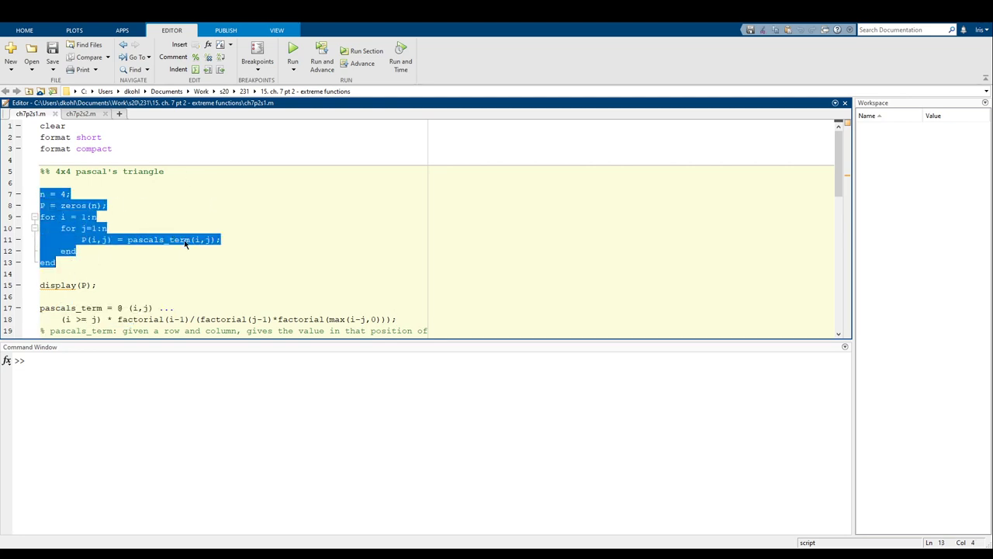
click(128, 240)
drag(129, 240, 221, 240)
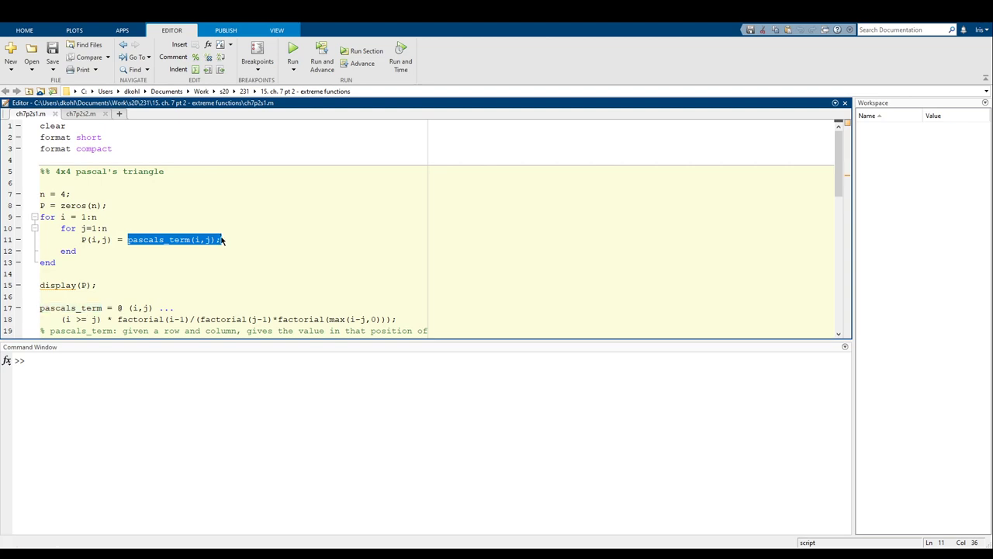
mouse_move(221, 240)
mouse_down()
mouse_move(127, 240)
mouse_move(227, 240)
mouse_up()
click(127, 240)
click(227, 239)
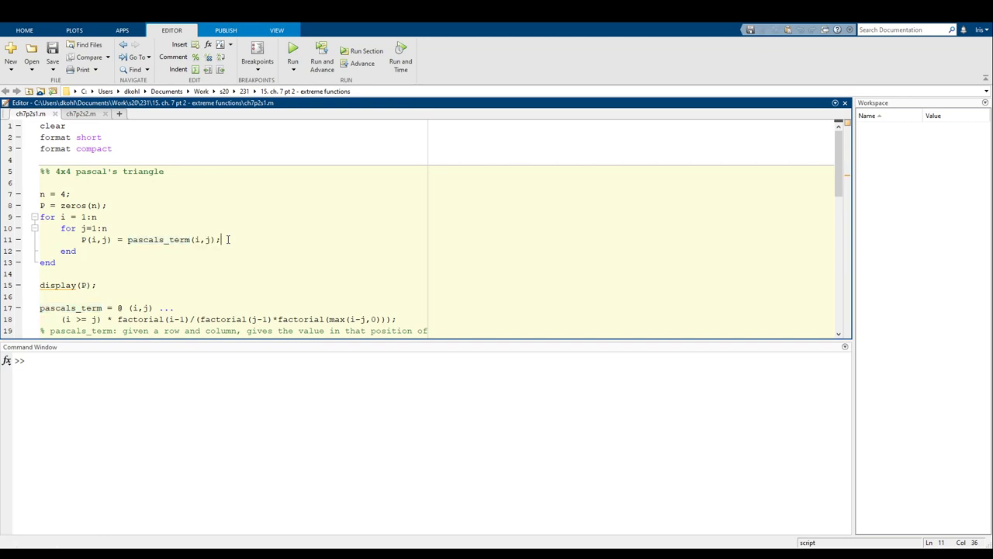
Walk through the pascals_term formula: the i >= j condition, max(i-j,0) and the factorial ratio
scroll(226, 244, down, 2)
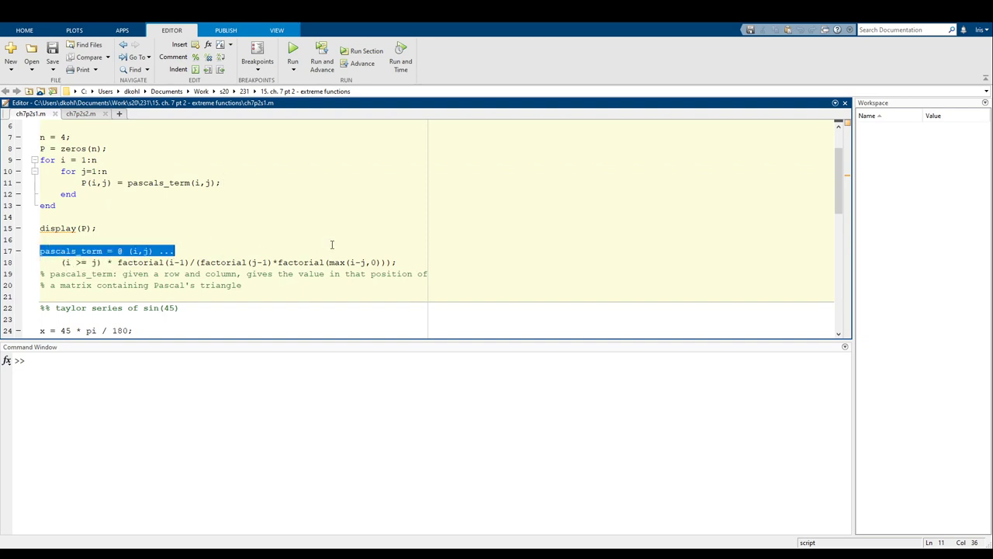
drag(41, 250, 397, 263)
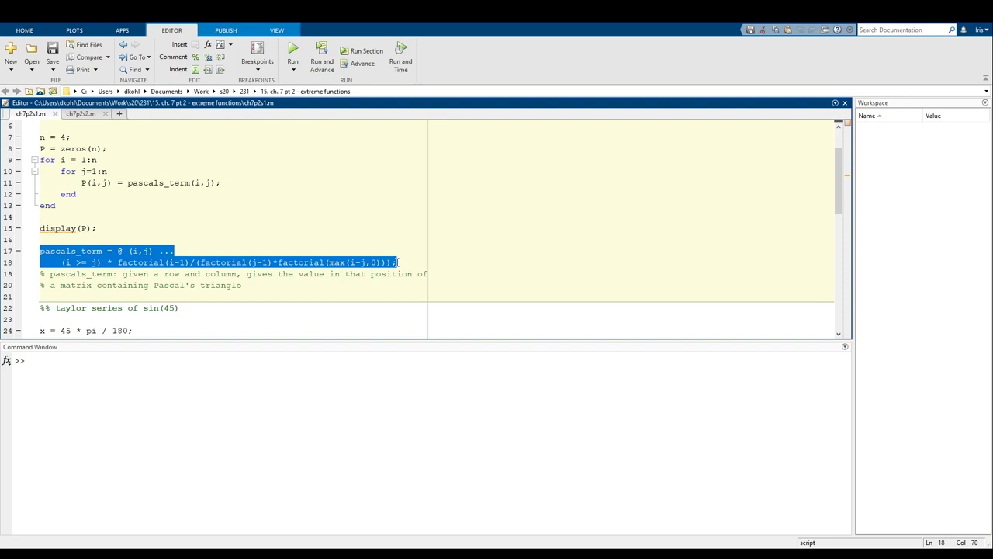
click(397, 262)
drag(397, 262, 61, 263)
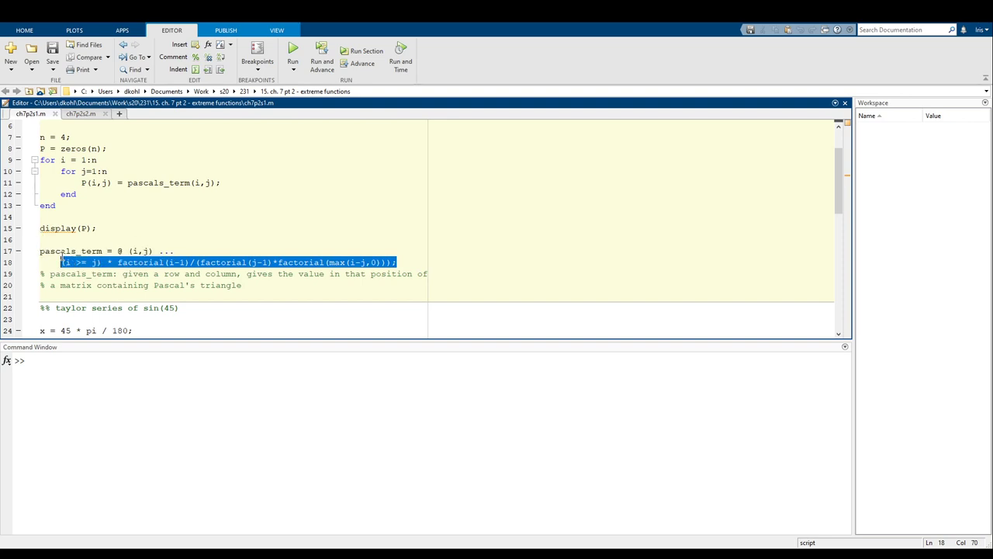
click(124, 266)
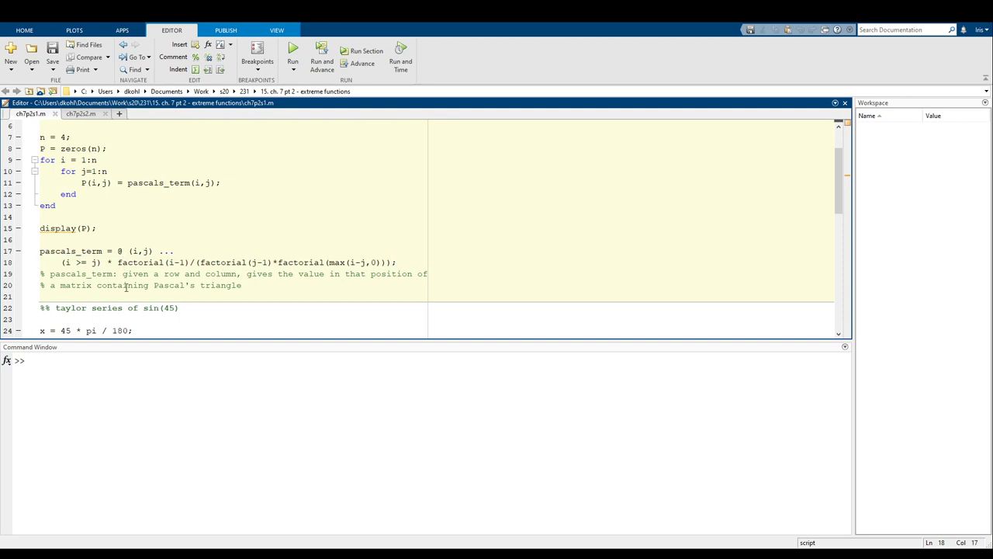
click(104, 263)
drag(98, 263, 65, 262)
click(377, 262)
drag(328, 262, 381, 262)
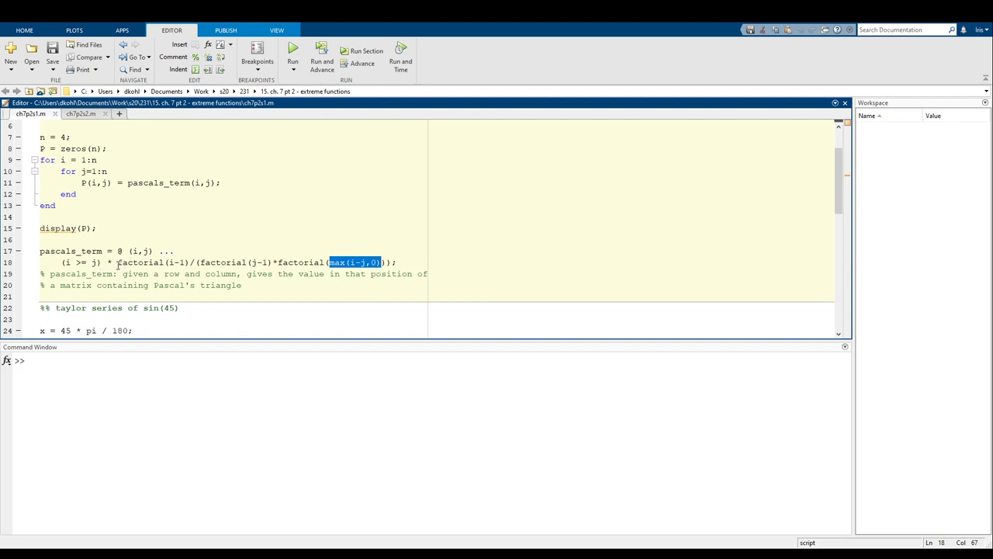
mouse_move(117, 262)
mouse_down()
mouse_move(289, 253)
mouse_move(393, 263)
mouse_up()
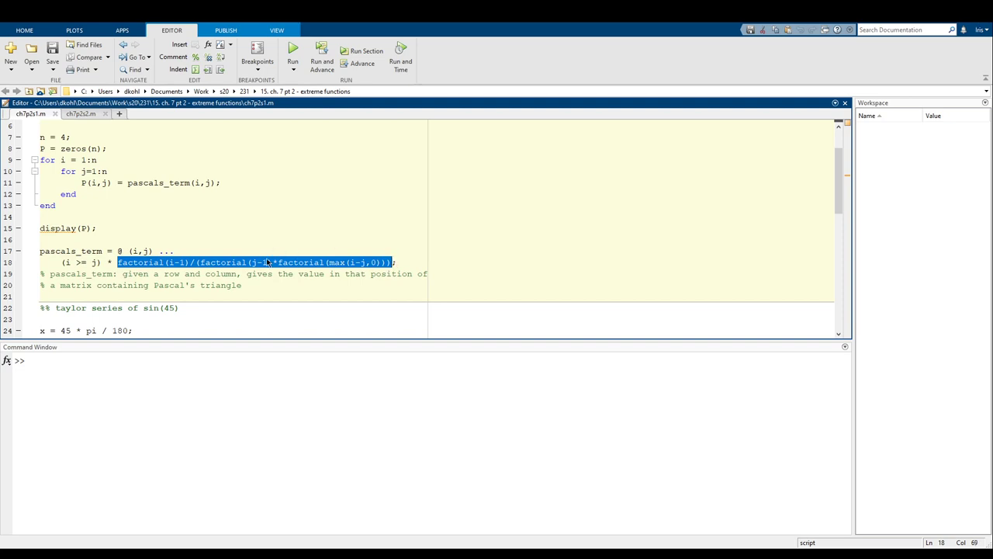
click(59, 261)
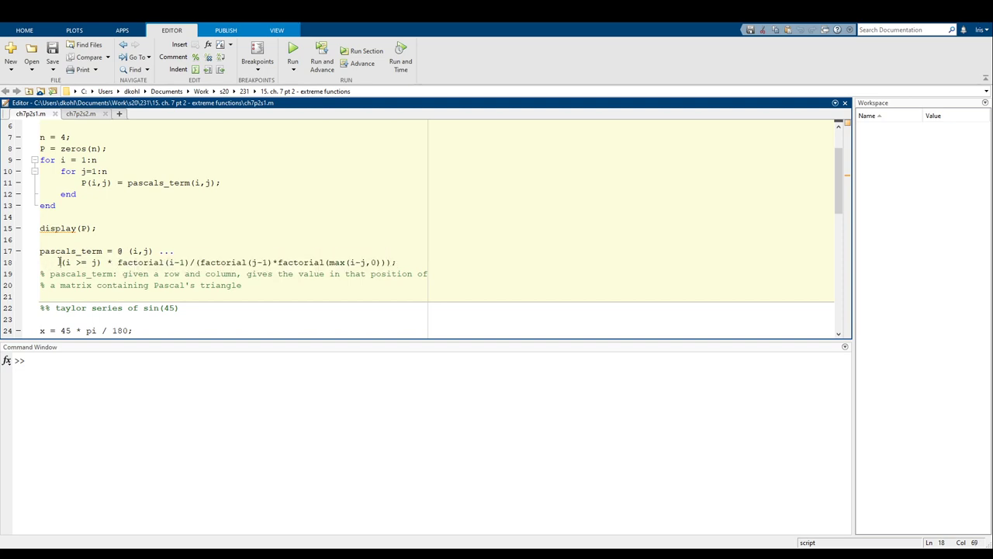
drag(60, 261, 107, 261)
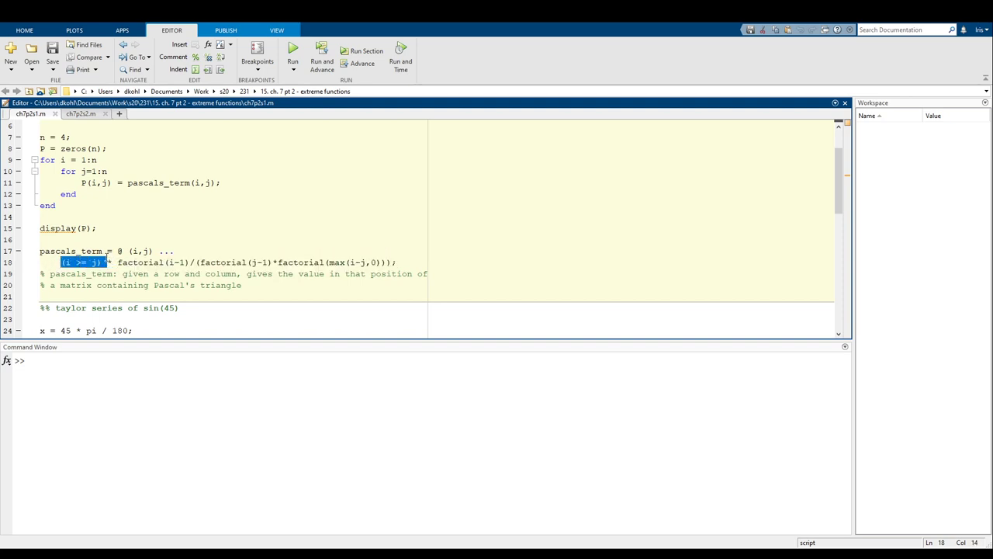
click(107, 261)
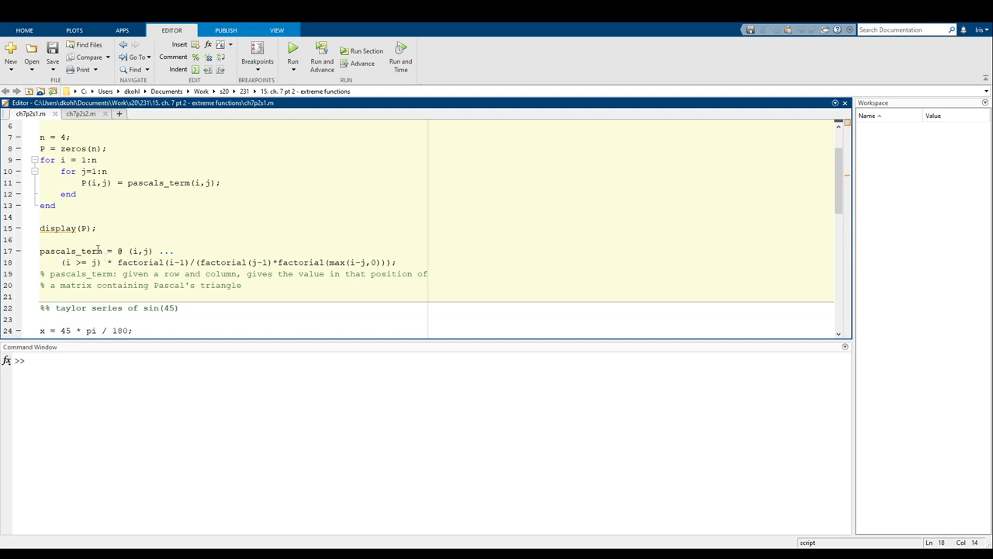
Highlight the anonymous function's @ marker, i,j arguments, continuation dots and expression body
mouse_move(40, 251)
mouse_down()
mouse_move(374, 250)
mouse_move(406, 263)
mouse_up()
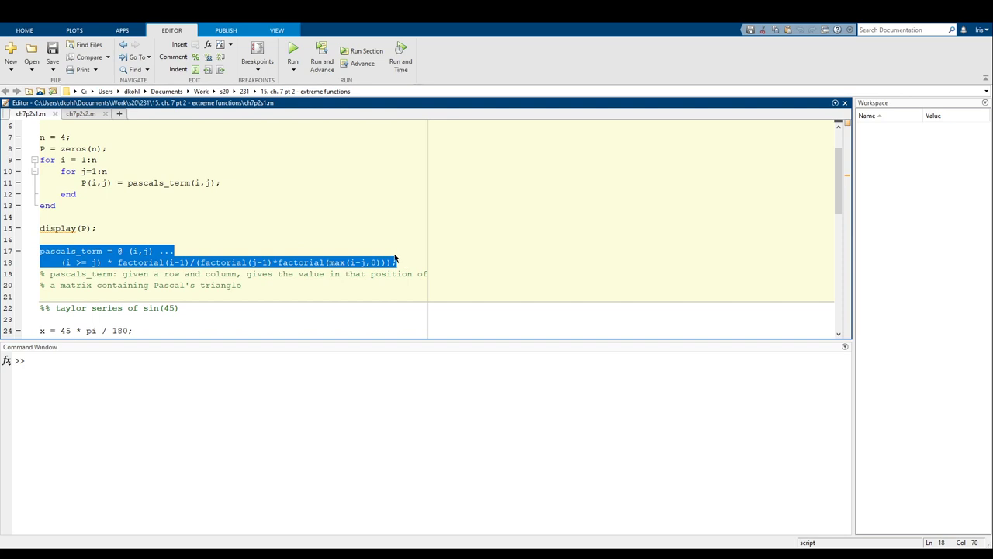
click(402, 263)
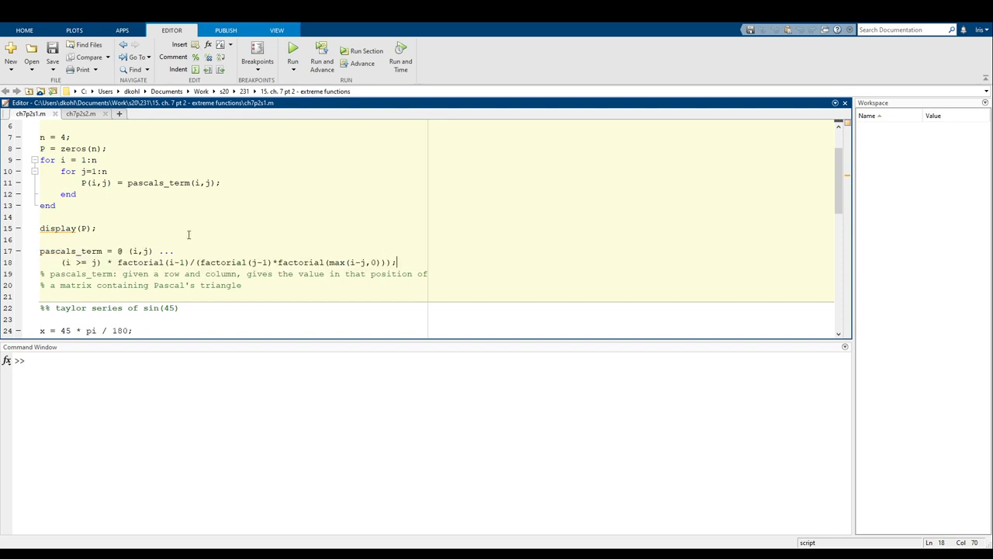
click(38, 253)
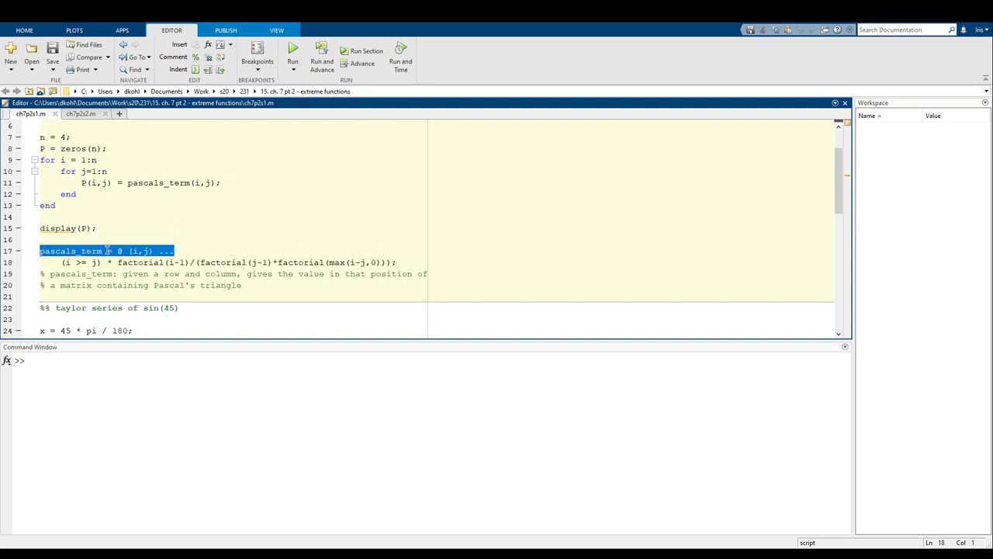
click(89, 255)
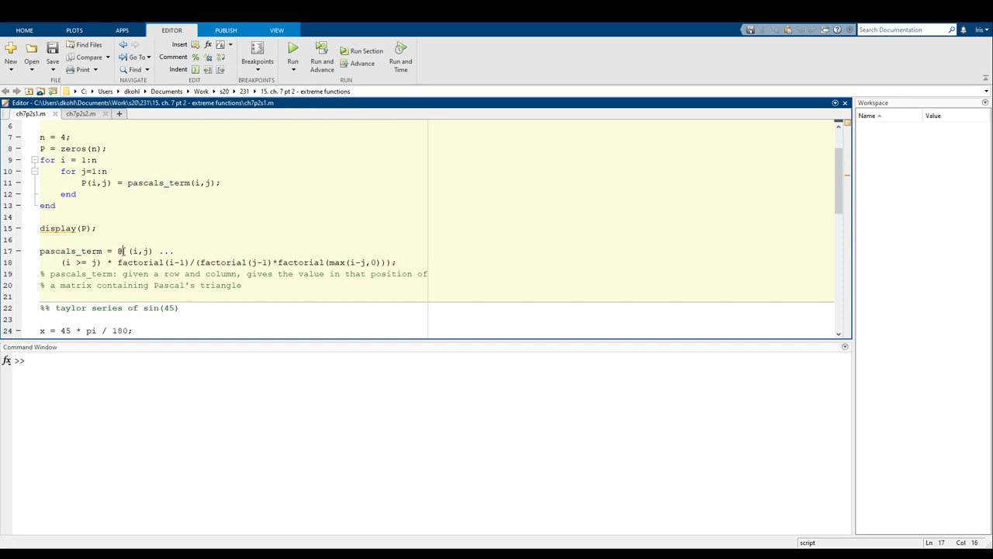
drag(124, 251, 117, 251)
mouse_move(131, 251)
mouse_down()
mouse_move(144, 250)
mouse_move(127, 251)
mouse_up()
drag(158, 251, 176, 250)
click(176, 250)
drag(62, 263, 392, 263)
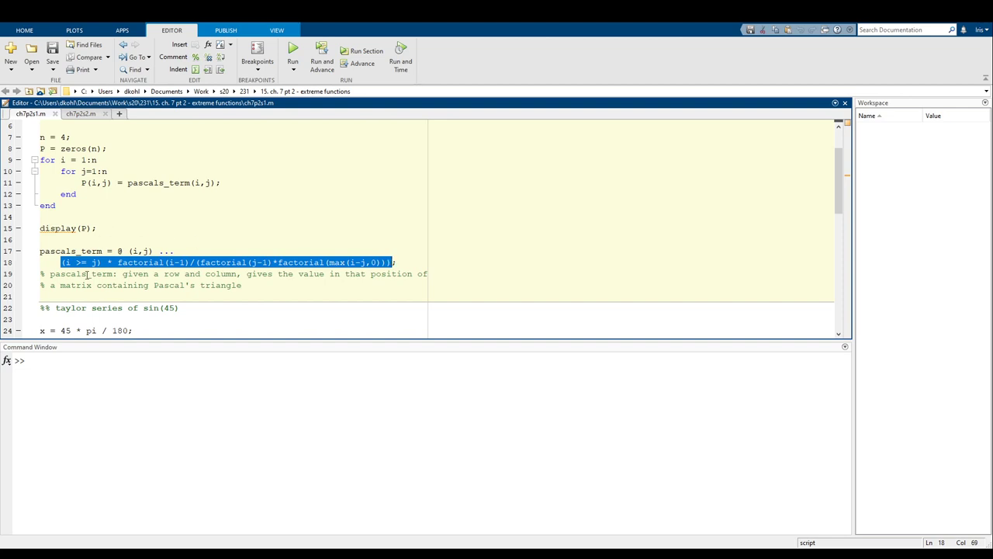
click(180, 250)
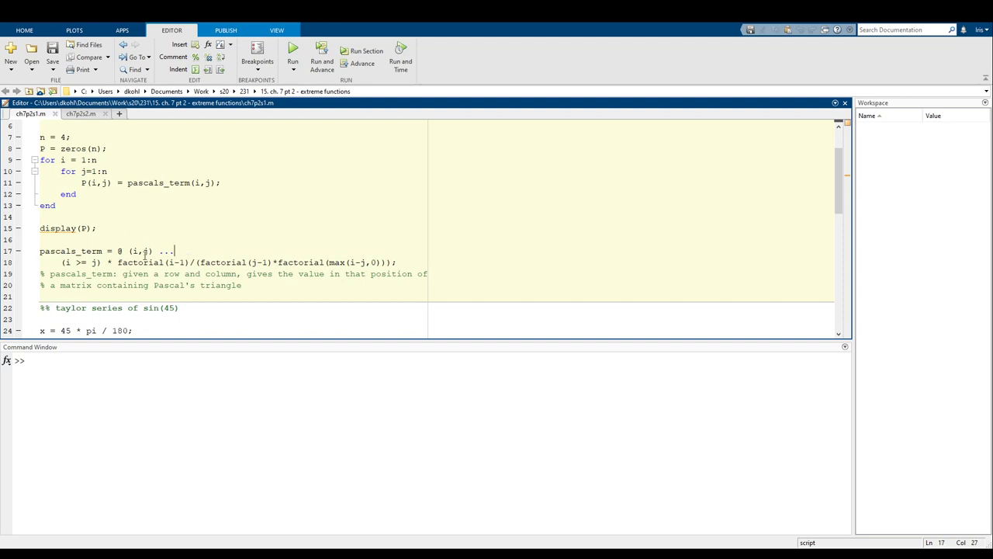
Highlight the max(i-j,0) term and the whole pascals_term definition again
mouse_move(109, 261)
mouse_down()
mouse_move(62, 262)
mouse_move(405, 260)
mouse_up()
click(62, 262)
click(405, 260)
drag(327, 262, 381, 263)
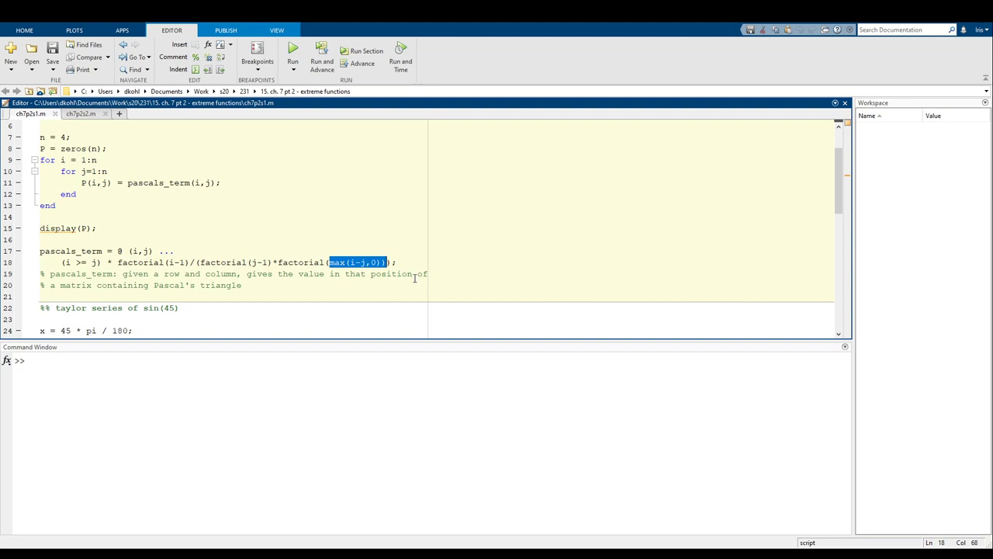
drag(406, 263, 46, 254)
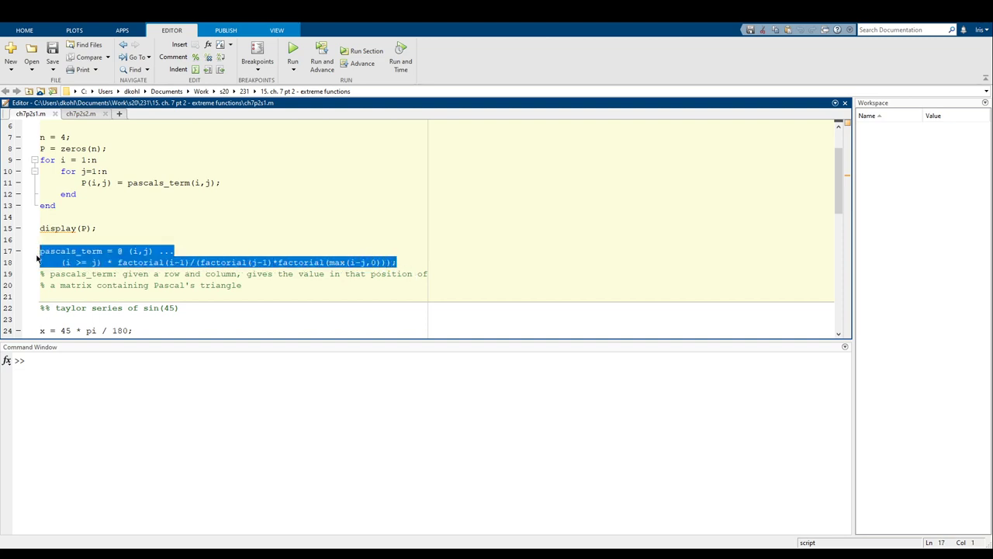
key(shift+Home)
click(42, 250)
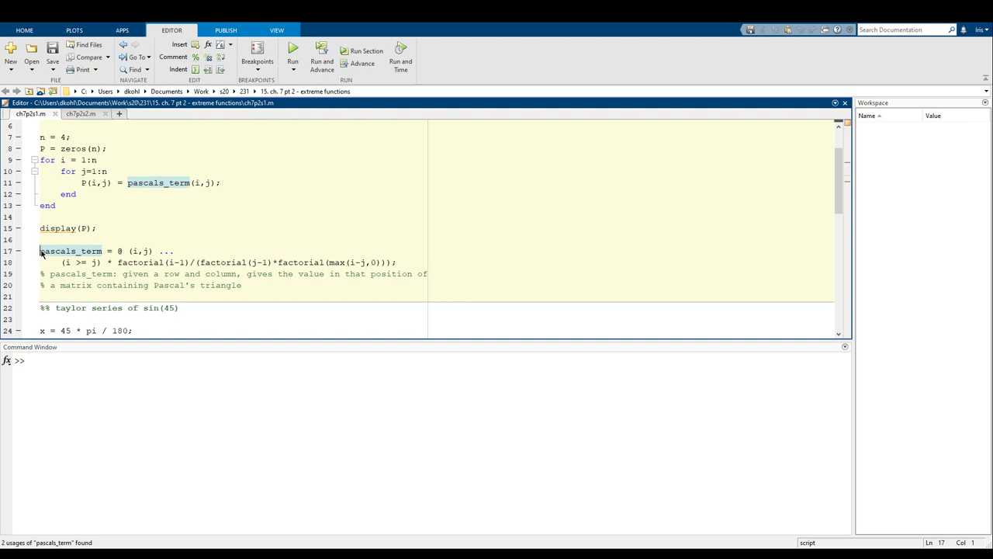
Paste a duplicate of the Pascal's triangle loop block (lines 7–13) after line 13
scroll(43, 253, up, 2)
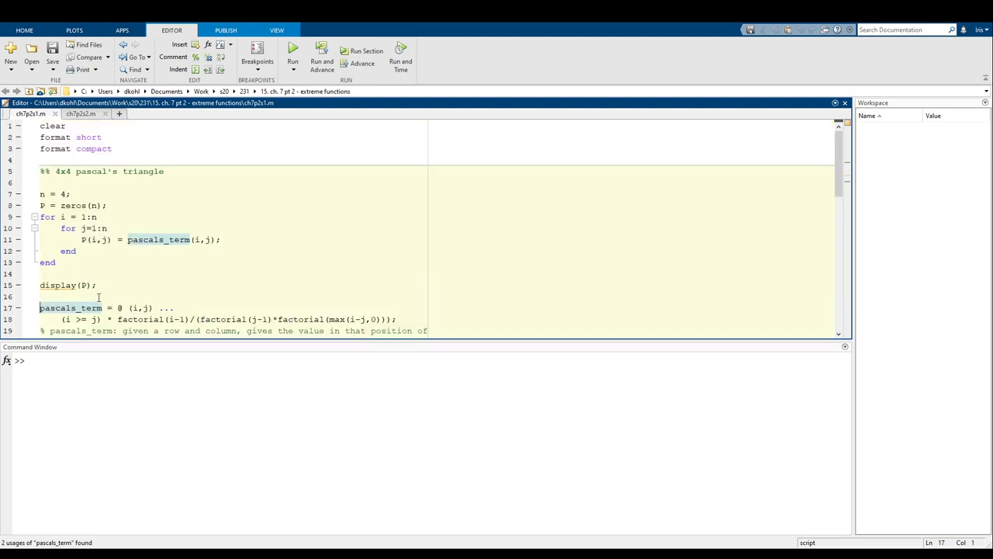
double_click(142, 240)
click(169, 257)
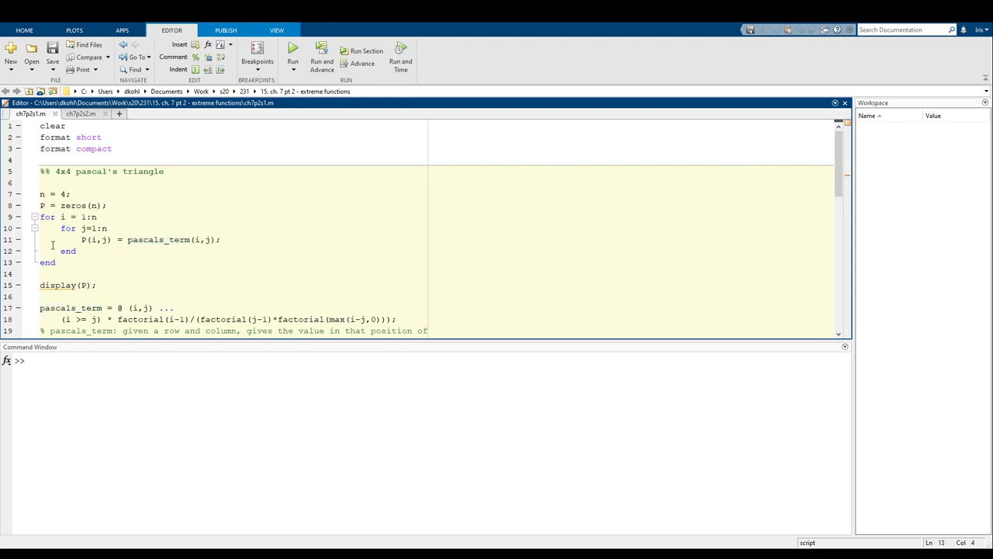
drag(71, 262, 24, 193)
key(ctrl+c)
click(80, 265)
key(Return)
key(Return)
key(ctrl+v)
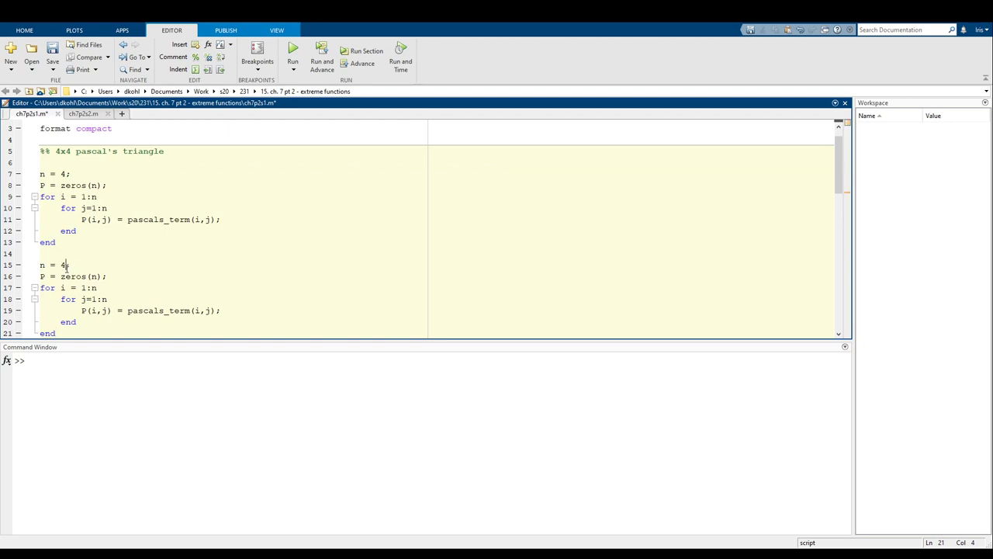
Change n = 4 to n = 5 in the copy and run, getting pascals_term unrecognized
click(65, 265)
key(BackSpace)
text(5)
scroll(84, 284, down, 2)
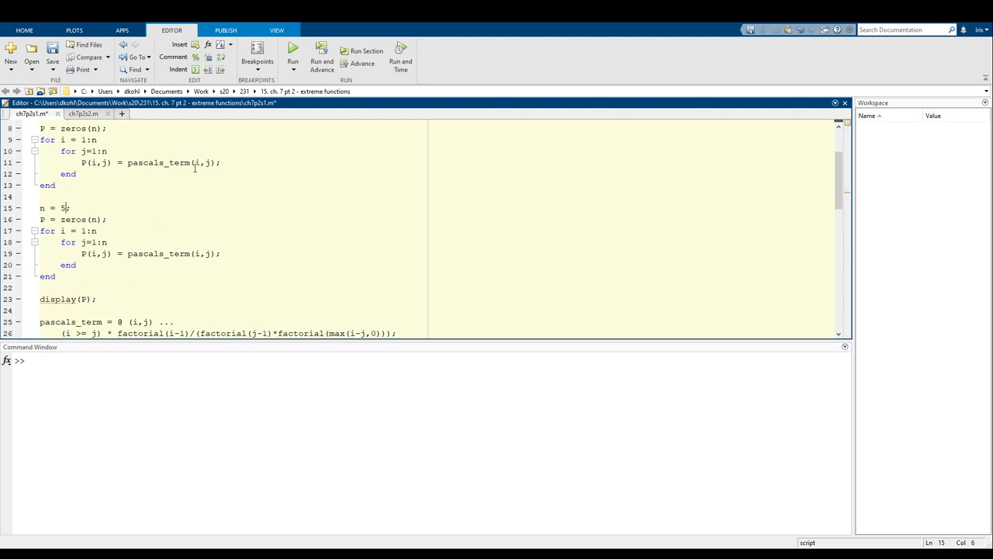
click(292, 53)
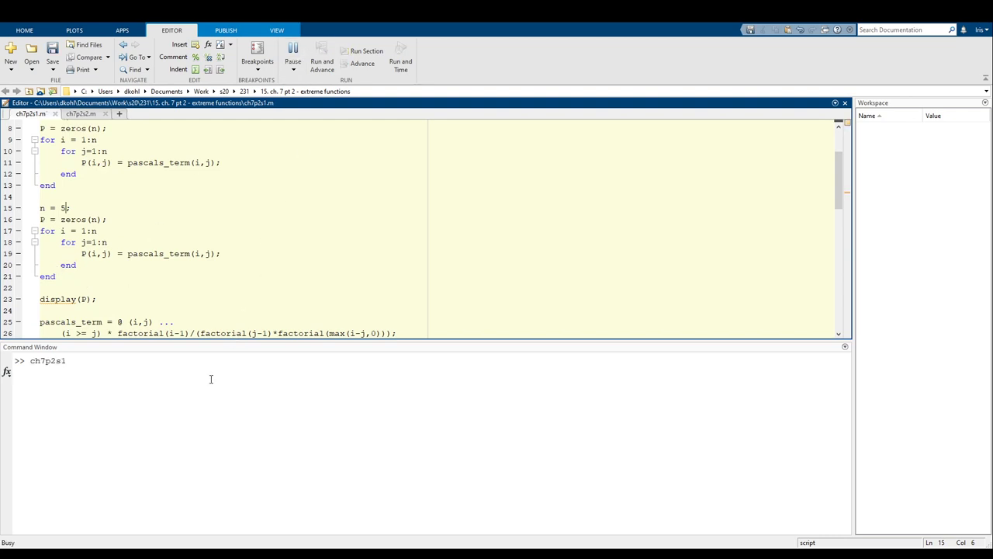
scroll(212, 284, down, 2)
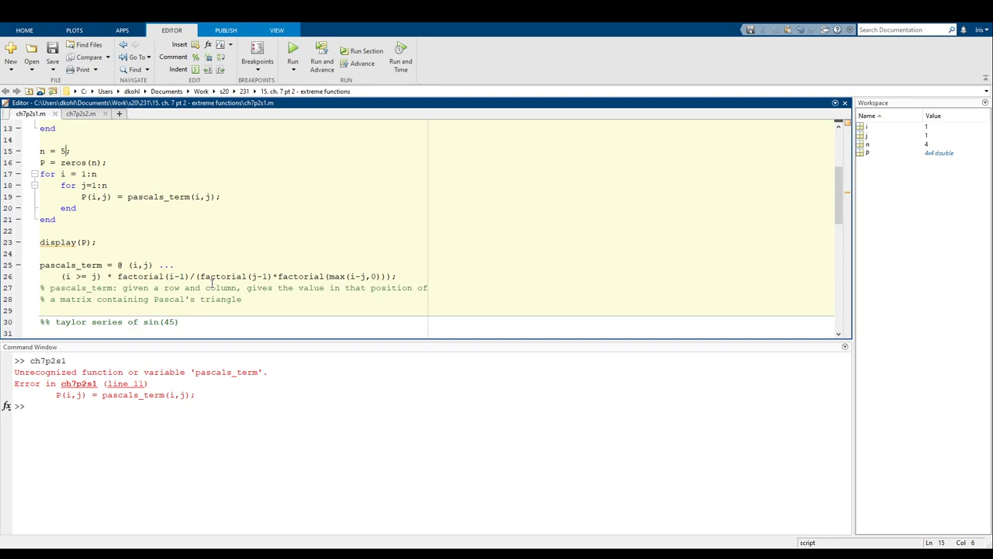
scroll(211, 284, up, 2)
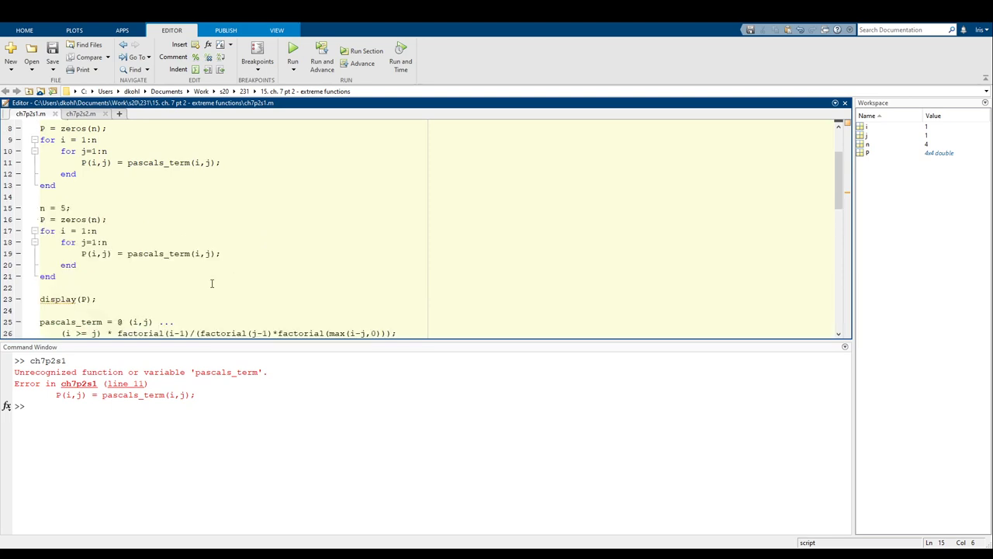
Rerun the script, then cut the pascals_term definition and its comments
click(301, 49)
scroll(266, 181, down, 4)
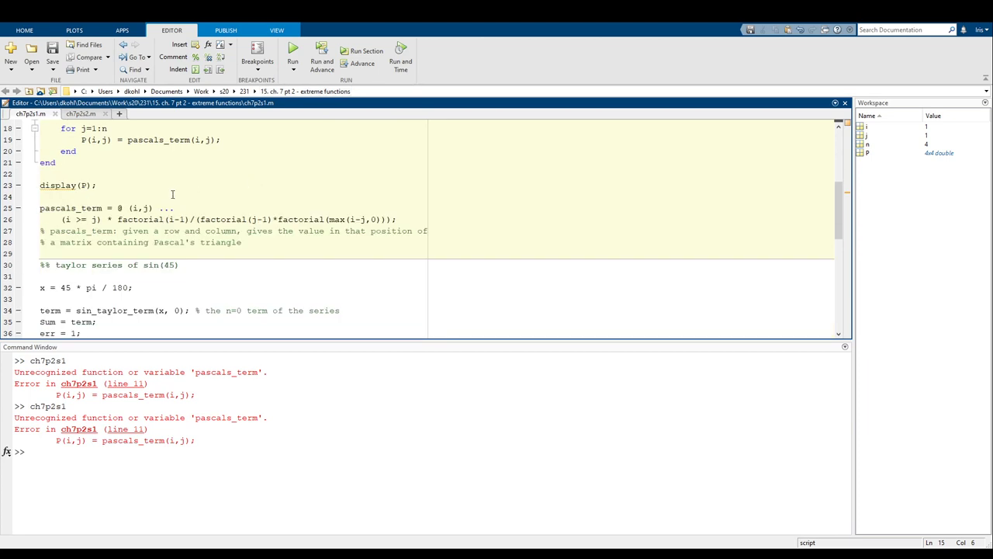
drag(243, 242, 29, 214)
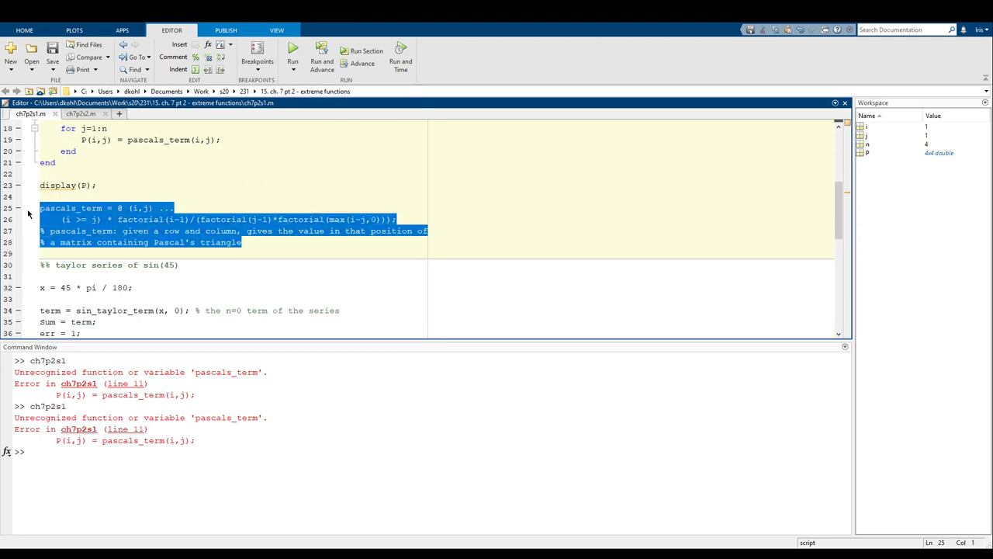
key(ctrl+x)
Paste the definition under the %% 4x4 pascal's triangle header, save, and run
scroll(69, 202, up, 5)
scroll(85, 190, up, 1)
click(104, 179)
key(ctrl+v)
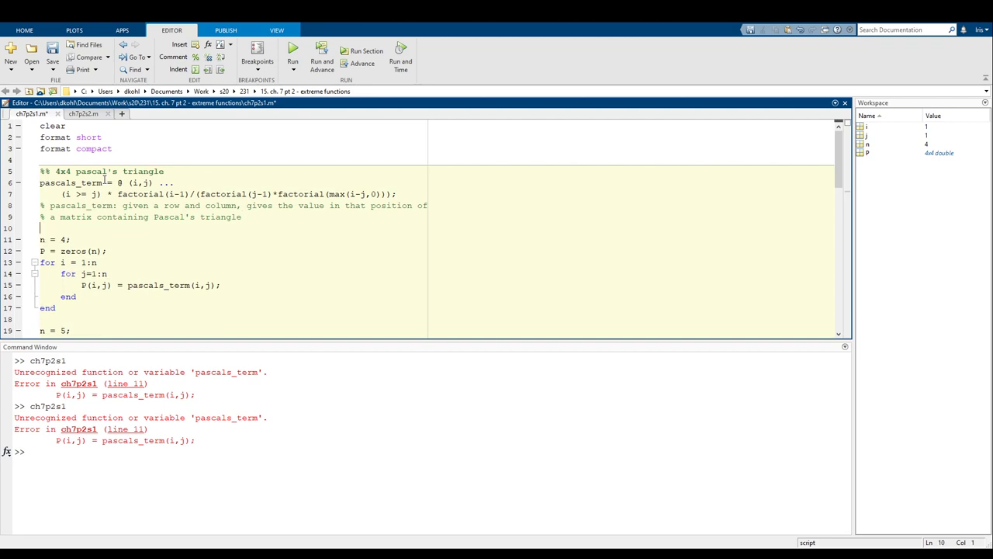
key(ctrl+s)
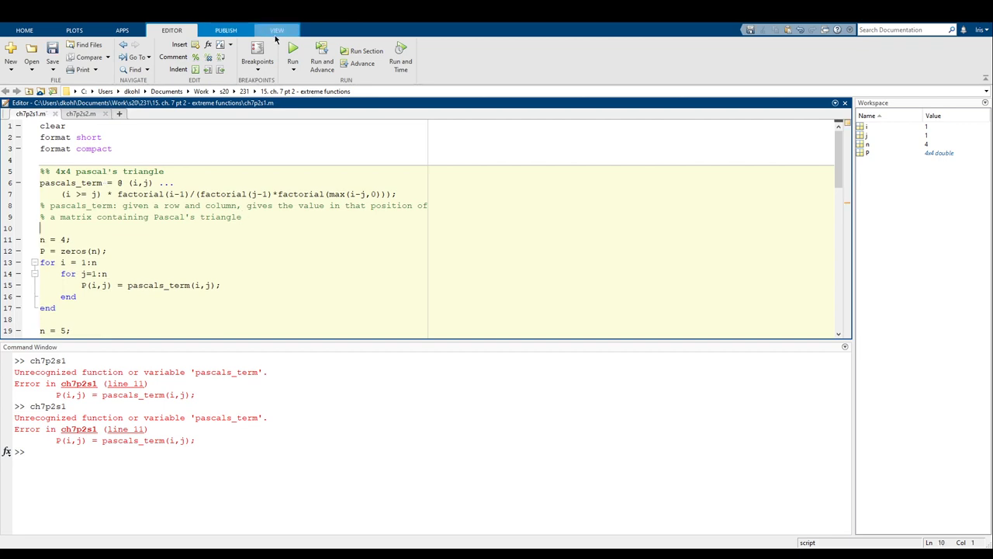
click(294, 50)
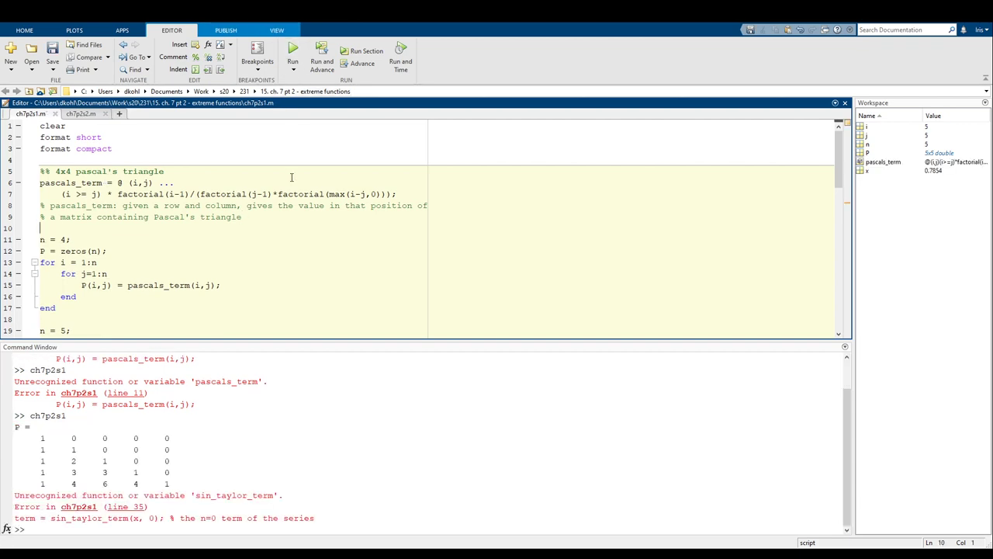
Select the sin_taylor_term error shown after the printed 5x5 Pascal matrix
scroll(288, 198, down, 2)
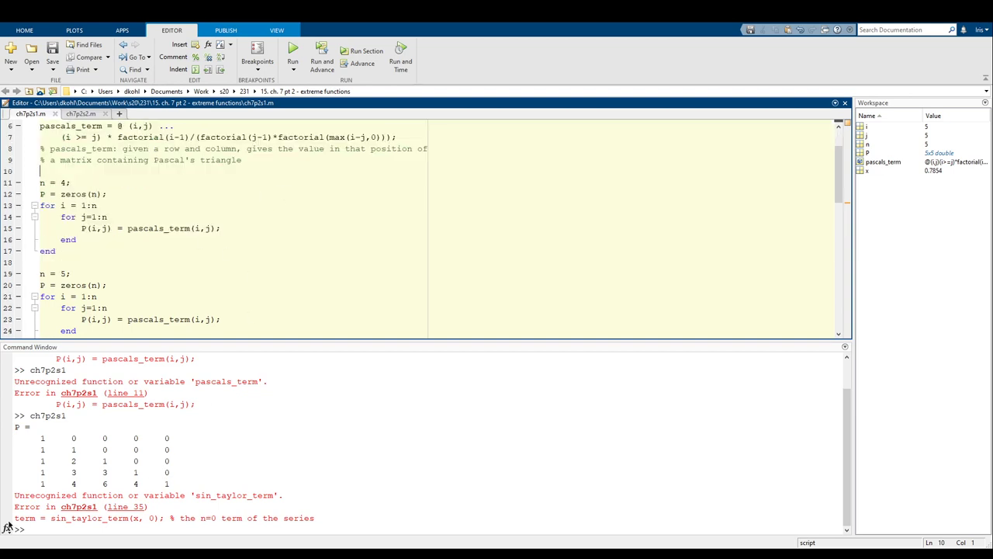
click(14, 495)
drag(13, 495, 310, 526)
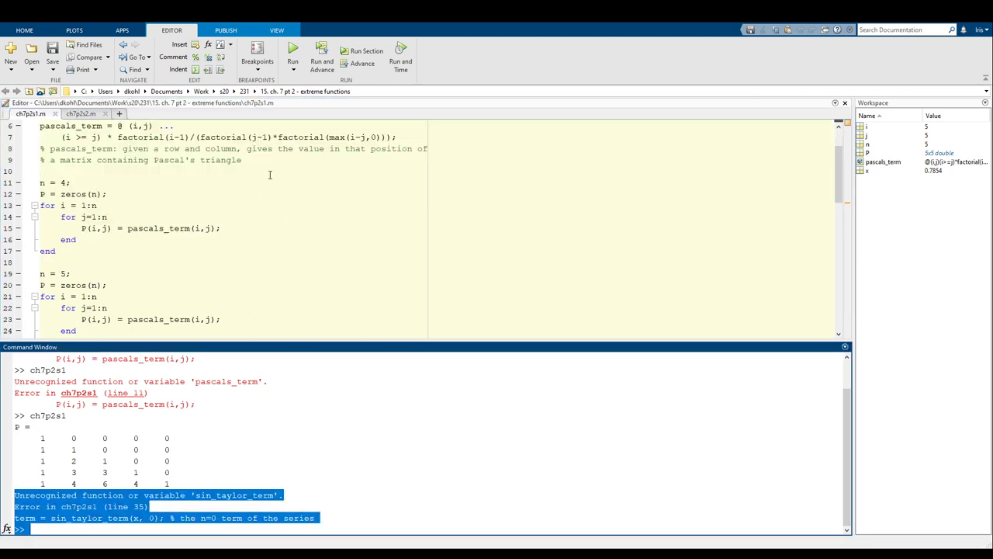
click(310, 240)
scroll(310, 240, up, 5)
scroll(311, 237, down, 5)
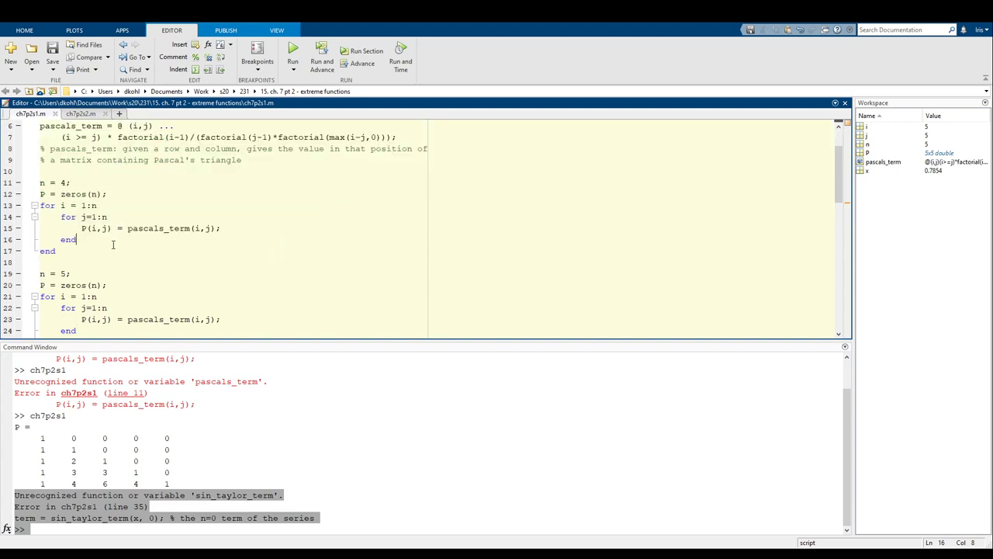
Add display(P); after the first loop and run, printing both matrices and sum 0.707106781186547
click(90, 247)
key(Return)
key(Return)
text(display(P))
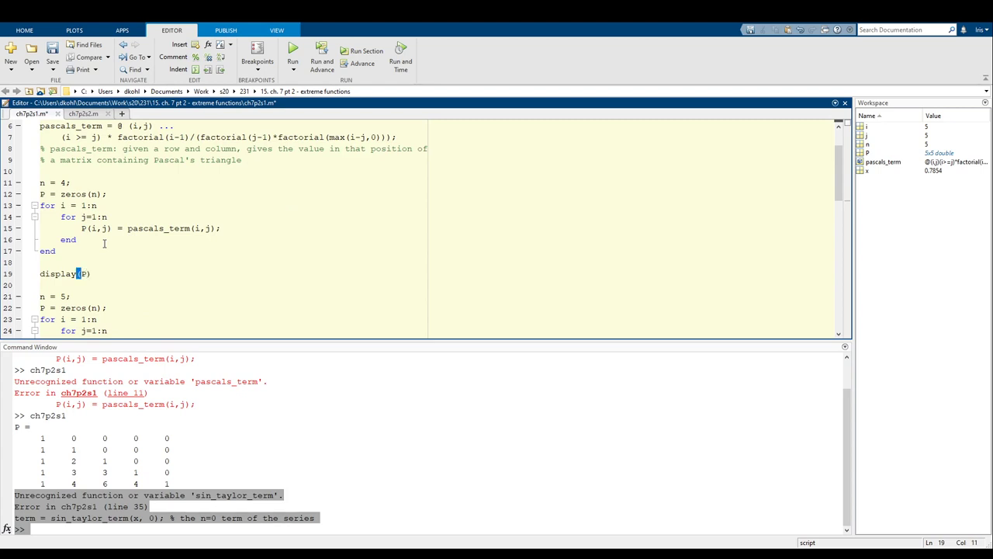
text(;)
click(293, 55)
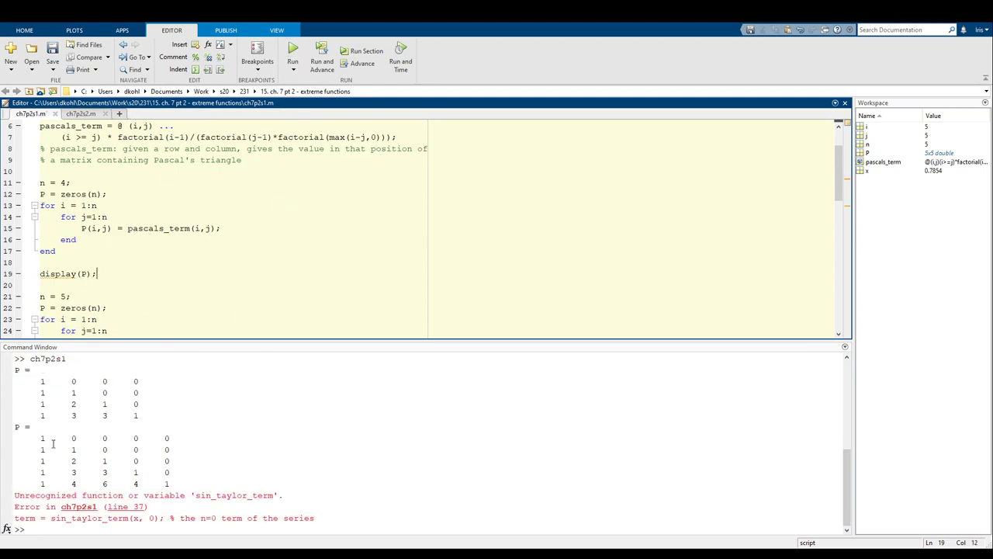
Highlight the pascals_term call's usages and move to the line after its definition
click(152, 229)
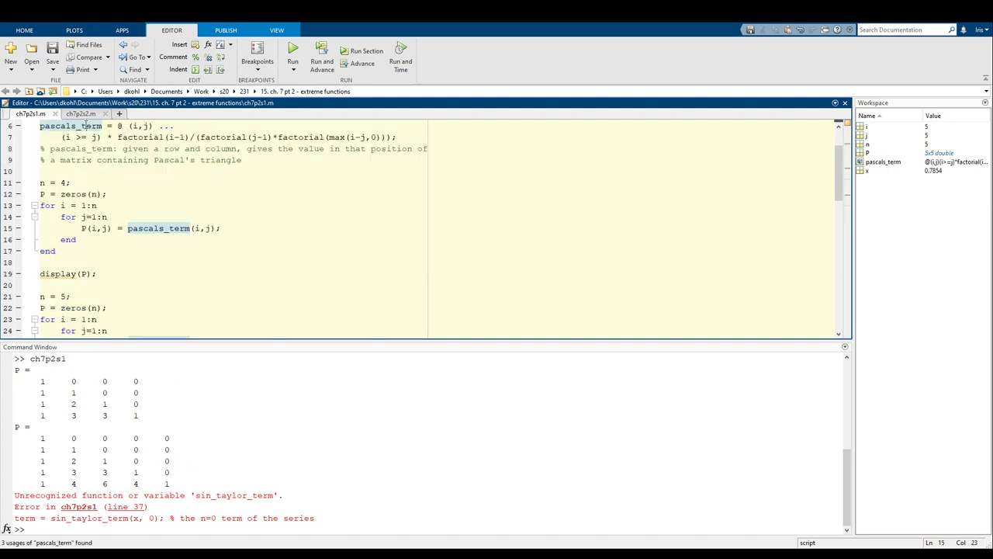
click(87, 125)
click(89, 168)
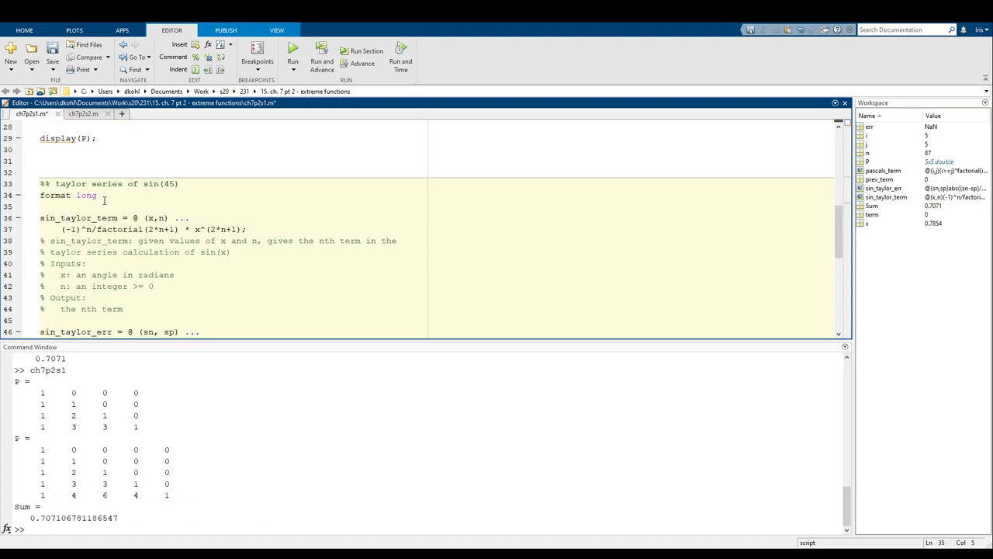
key(BackSpace)
key(BackSpace)
key(BackSpace)
scroll(104, 200, down, 2)
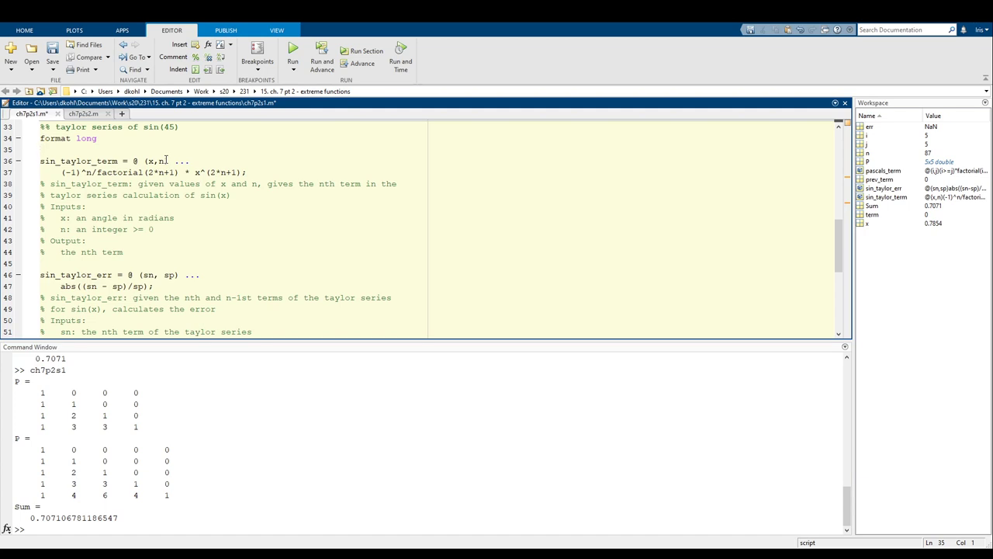
scroll(248, 208, down, 2)
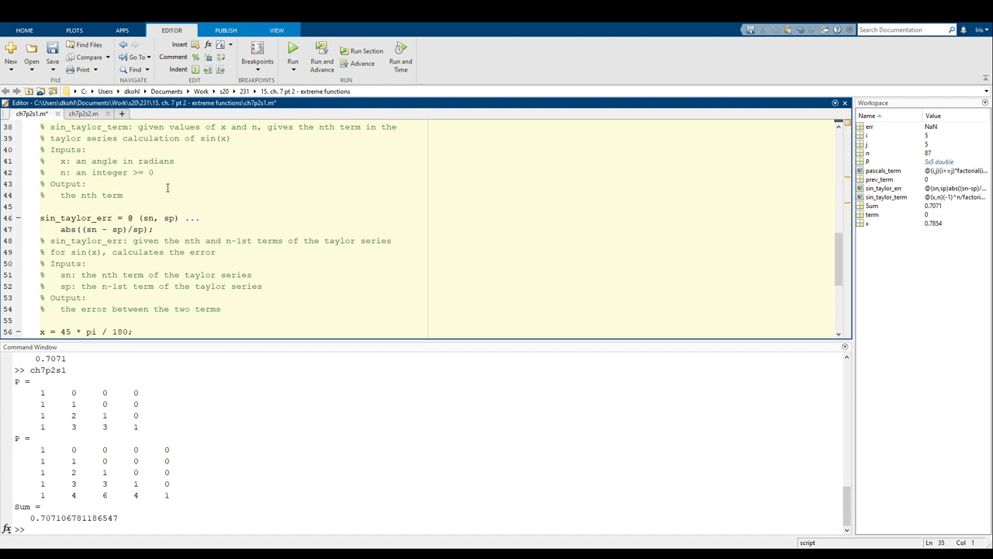
scroll(237, 260, up, 2)
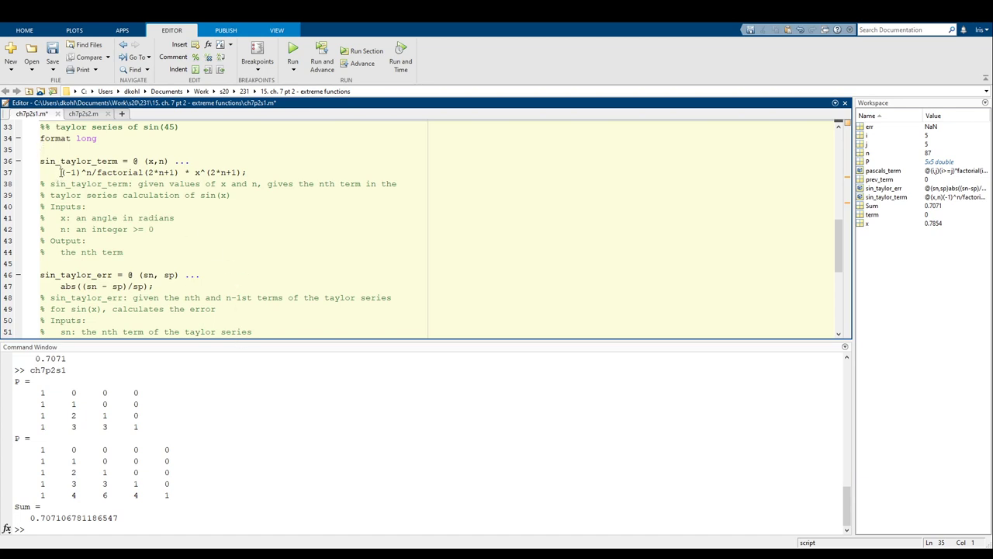
drag(61, 172, 252, 170)
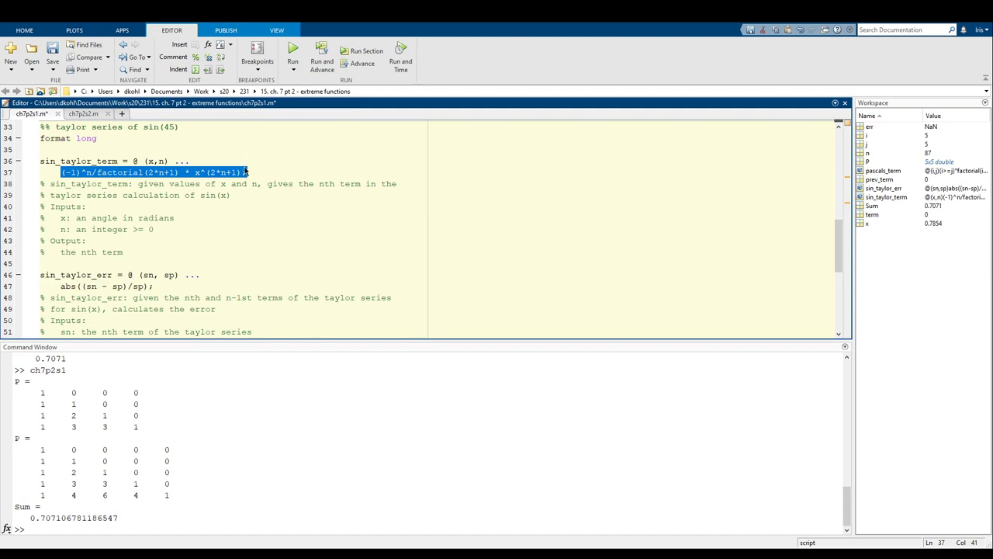
click(239, 168)
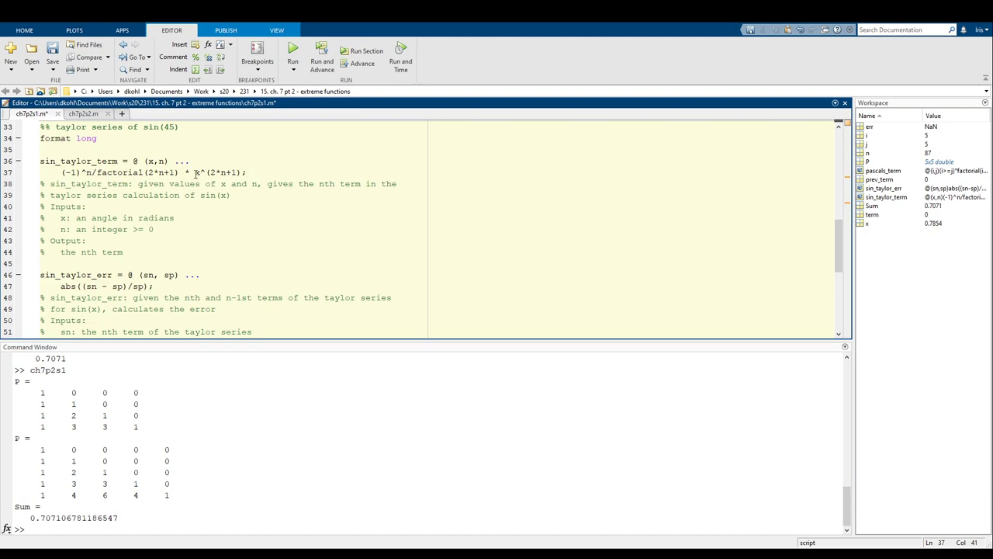
click(62, 173)
drag(63, 172, 248, 172)
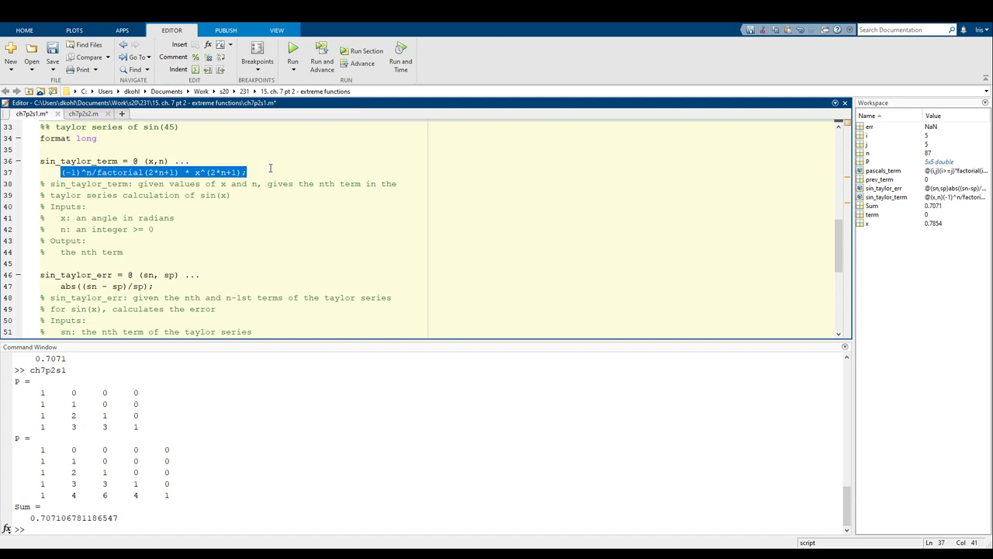
click(270, 169)
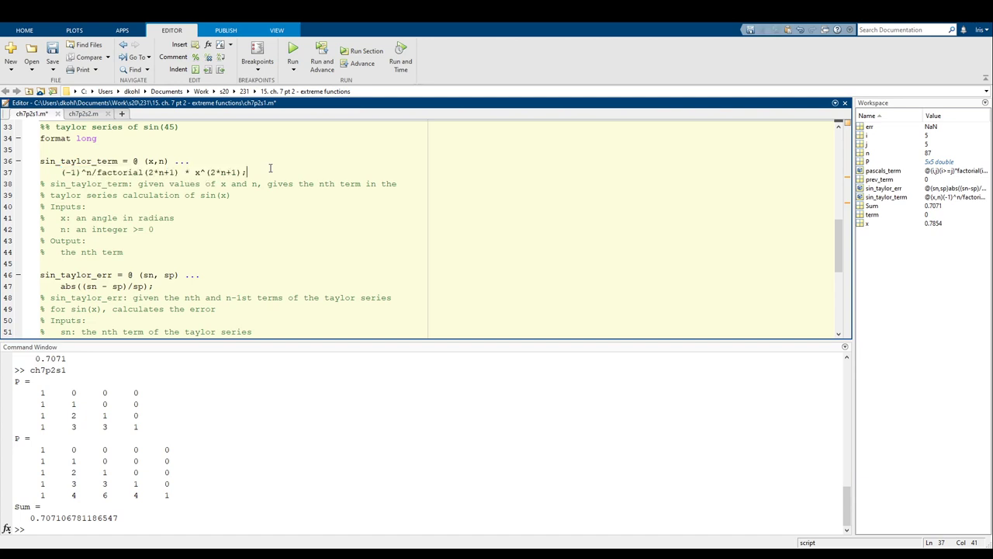
double_click(52, 160)
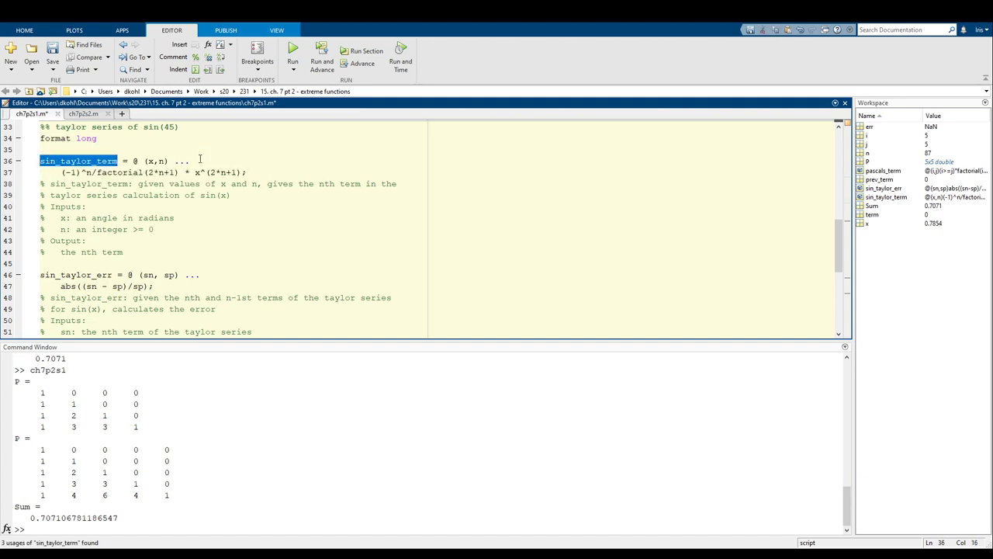
click(134, 162)
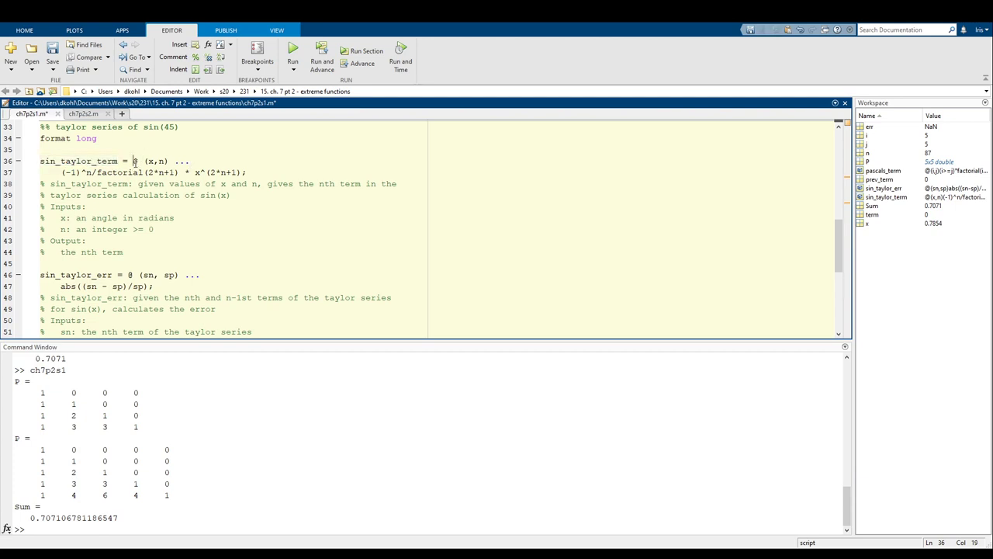
click(159, 161)
drag(61, 171, 249, 172)
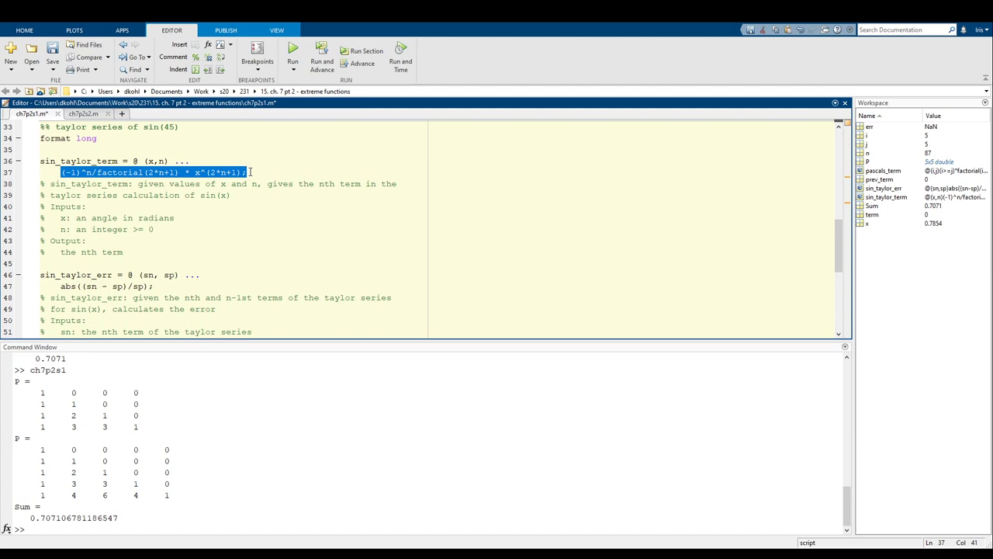
scroll(249, 171, down, 2)
scroll(249, 172, up, 2)
click(130, 252)
drag(129, 251, 39, 184)
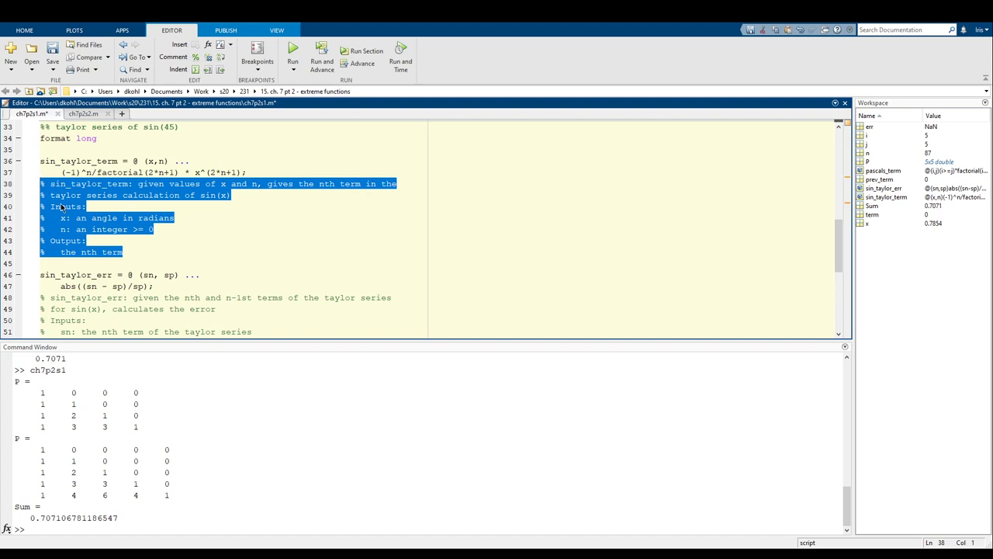
click(139, 251)
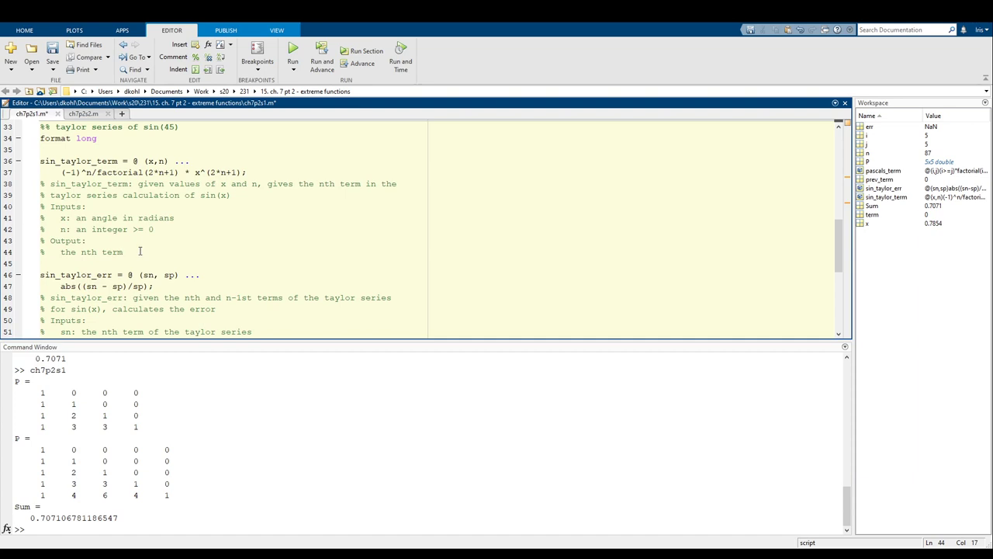
drag(140, 252, 41, 183)
click(46, 192)
Point out sin_taylor_err's sn input, its abs((sn - sp)/sp) formula, and its comment lines
scroll(199, 235, down, 2)
scroll(237, 195, down, 2)
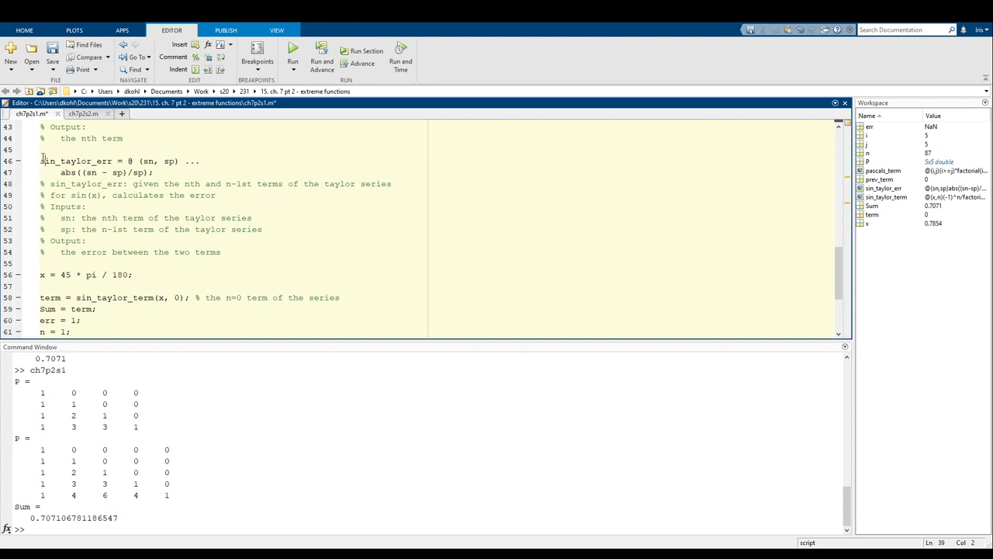
click(43, 160)
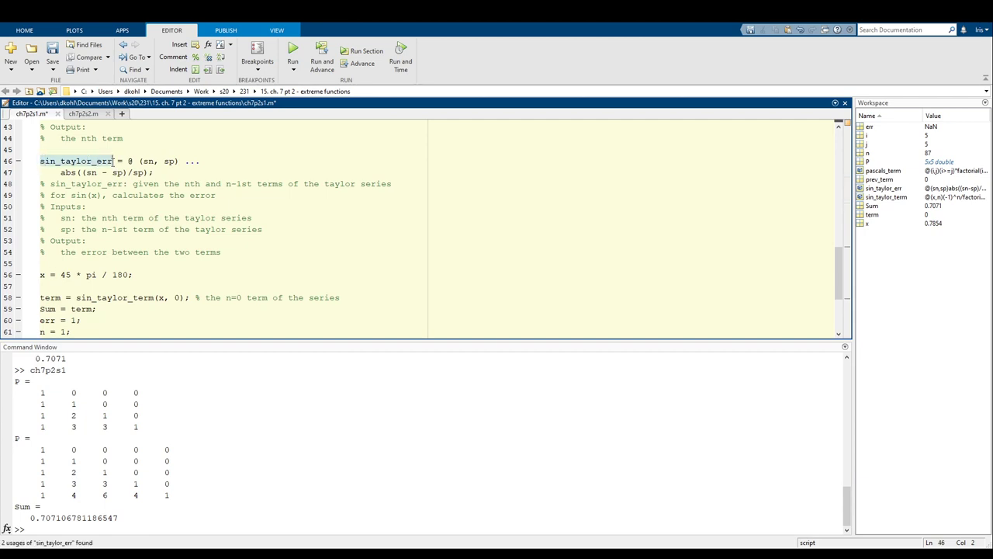
click(142, 161)
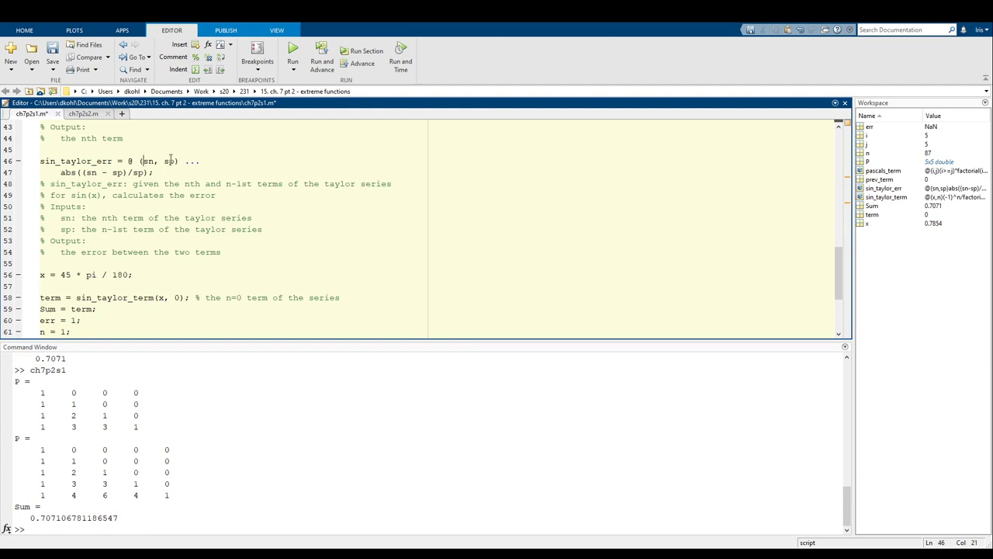
key(Right)
click(50, 161)
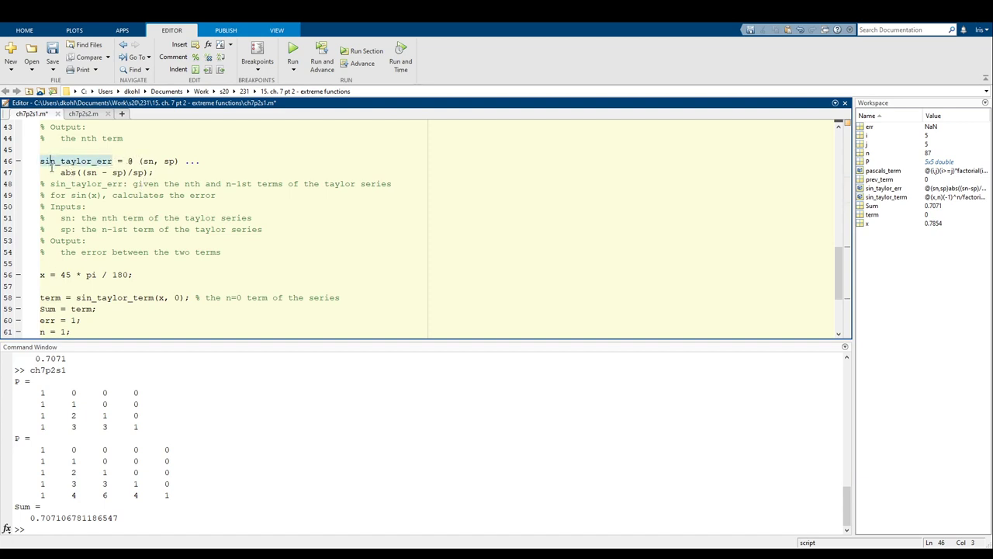
drag(61, 173, 134, 183)
click(151, 176)
mouse_move(40, 184)
mouse_down()
mouse_move(276, 223)
mouse_move(264, 230)
mouse_up()
click(263, 230)
Highlight calculation lines 56–68, the 10^(-6) tolerance and the first term sin_taylor_term(x, 0)
scroll(280, 261, down, 2)
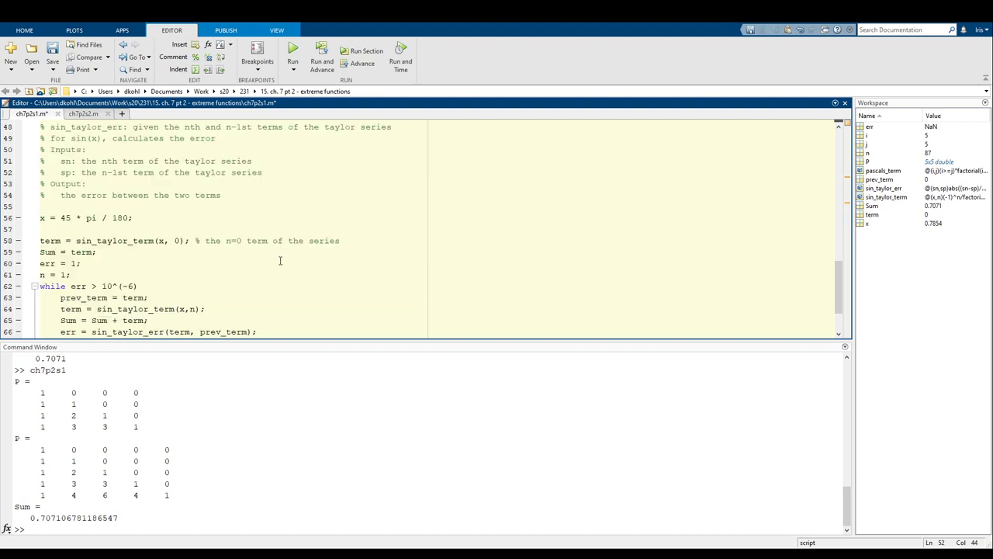
scroll(268, 261, down, 2)
drag(42, 160, 166, 295)
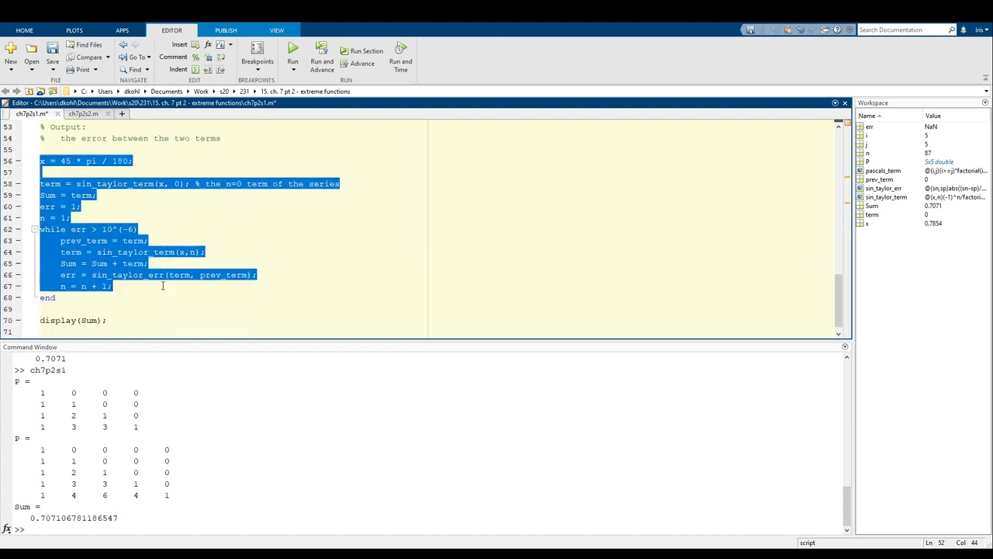
click(168, 297)
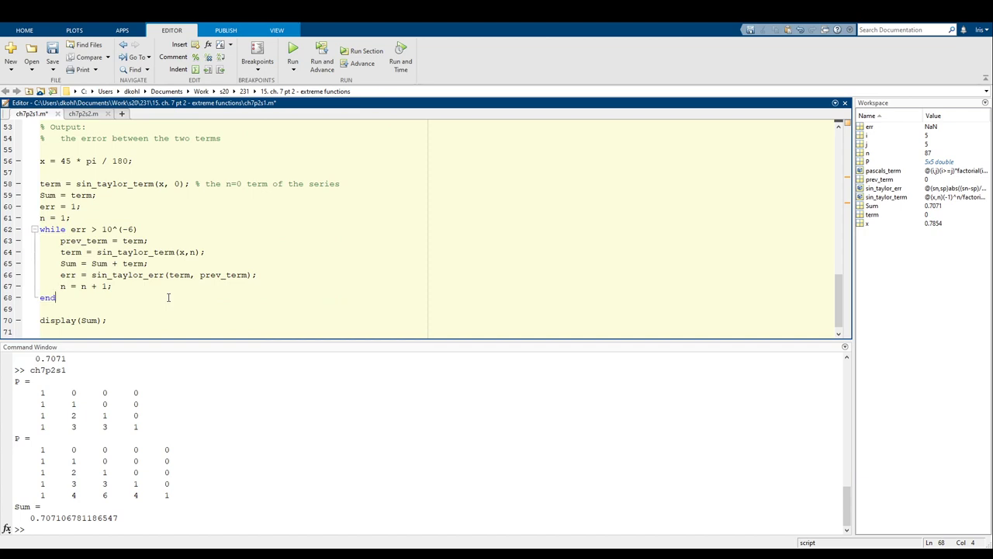
click(136, 229)
click(118, 184)
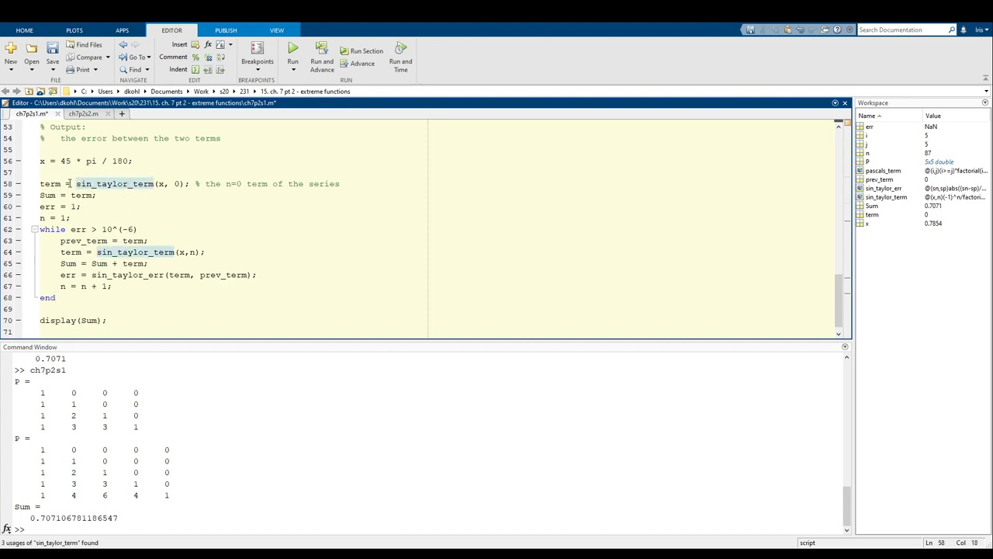
triple_click(54, 184)
click(55, 184)
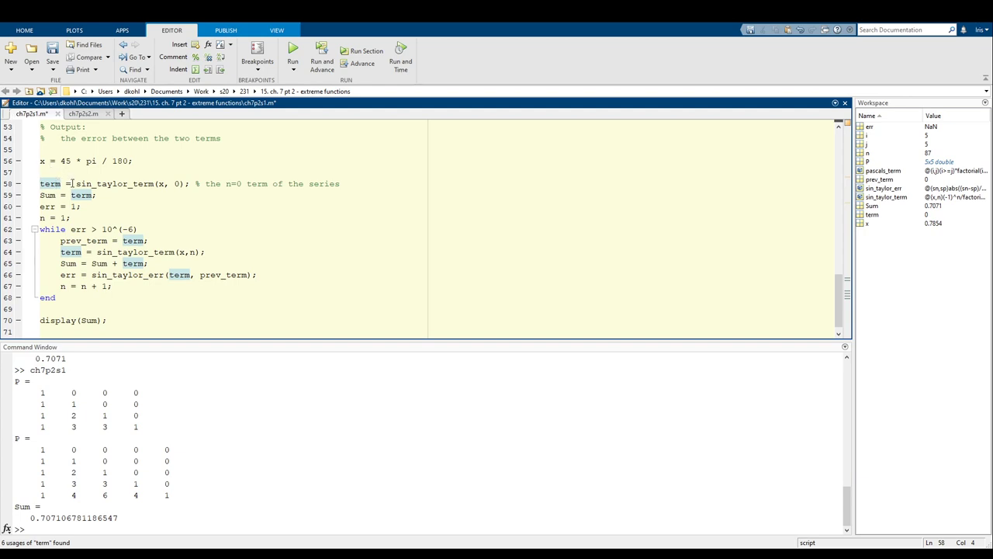
drag(75, 184, 187, 183)
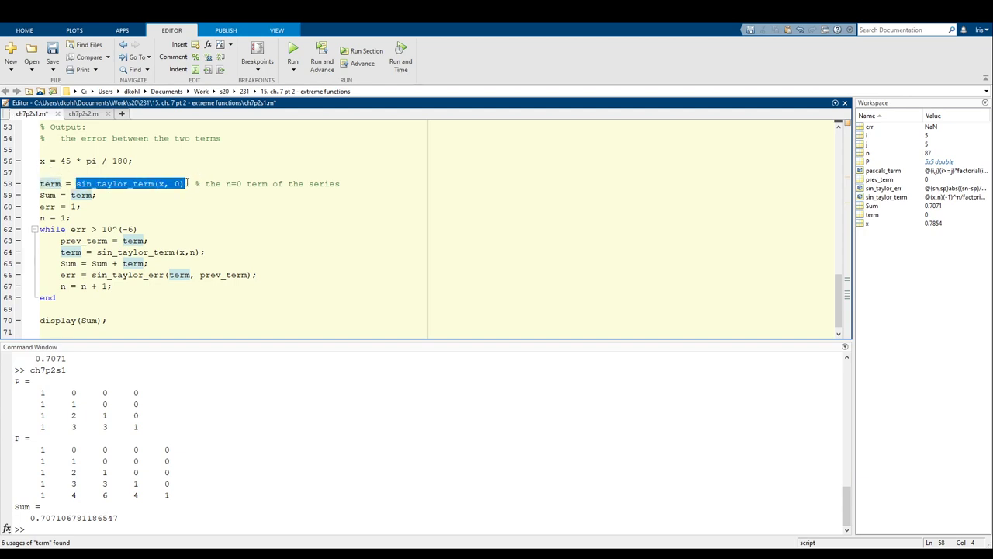
click(187, 183)
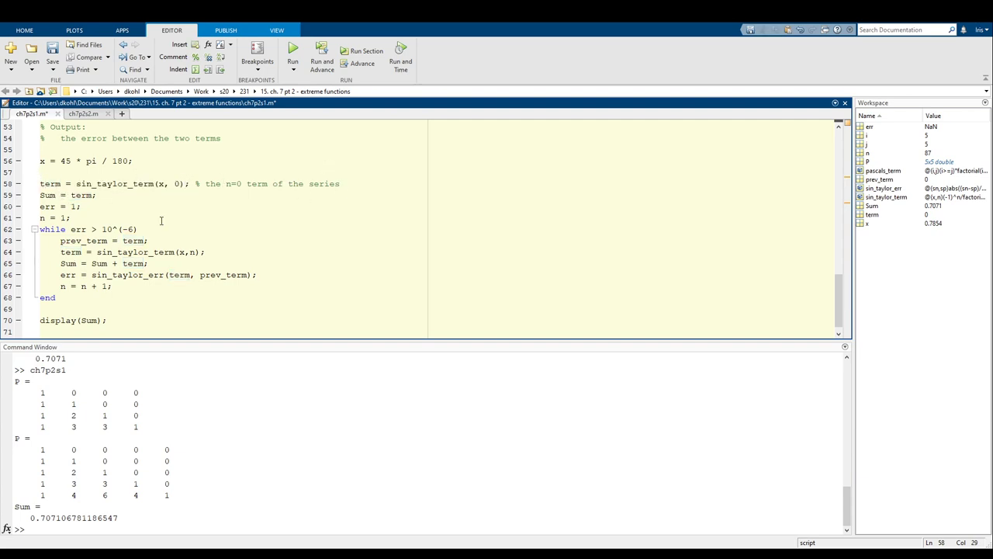
Point out the err = 1 and n = 1 starting values, prev_term = term, and the next-term line
click(76, 207)
click(76, 217)
drag(57, 239, 159, 231)
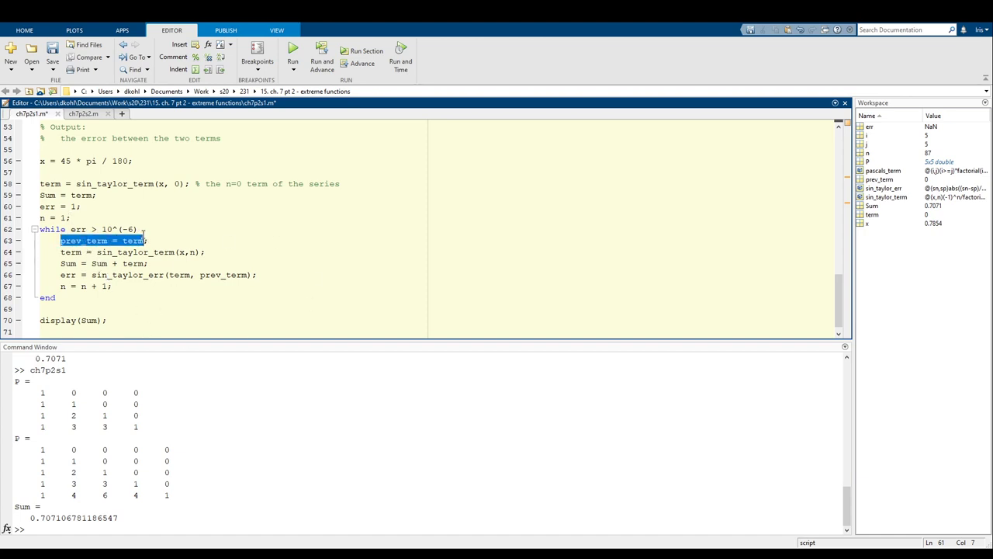
drag(61, 241, 148, 241)
drag(60, 254, 116, 241)
click(143, 253)
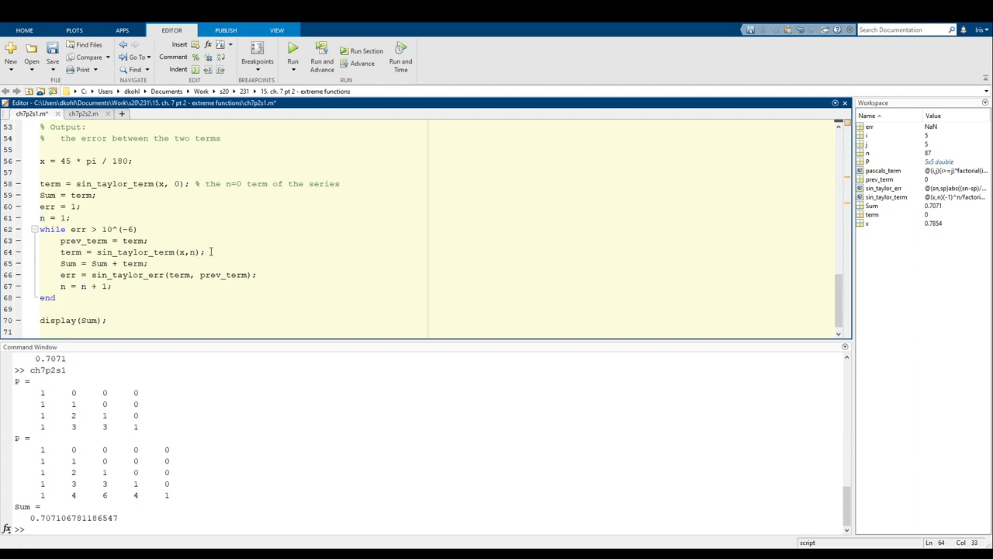
click(210, 252)
Scroll back up and highlight the sin_taylor_term @ (x,n) definition
scroll(178, 267, up, 2)
scroll(179, 269, up, 2)
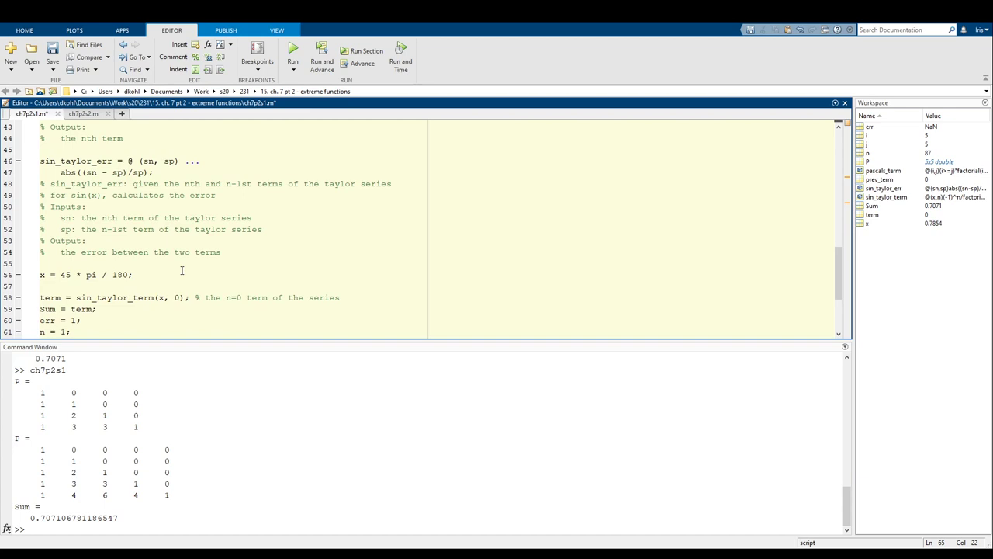
scroll(194, 214, up, 2)
scroll(208, 217, up, 2)
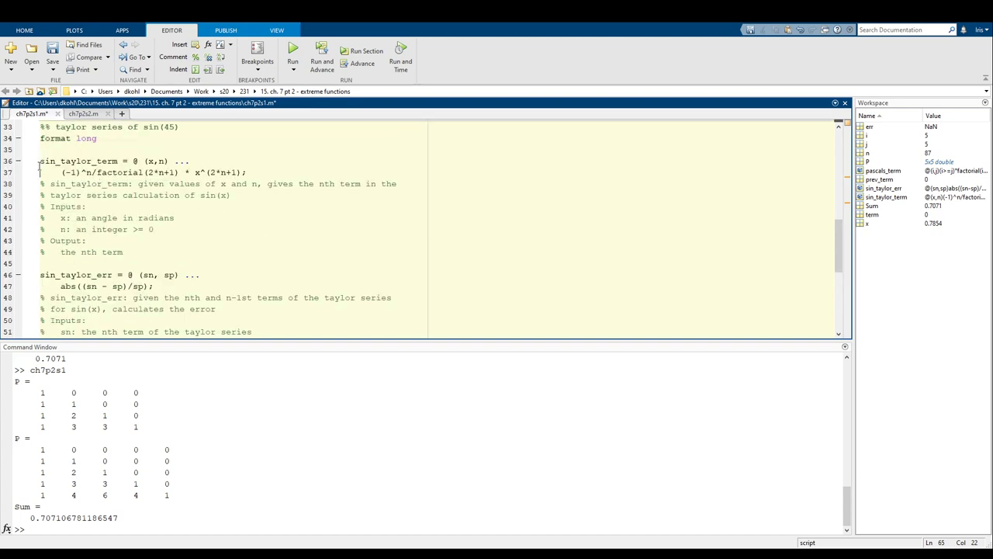
drag(190, 161, 133, 161)
drag(247, 172, 40, 161)
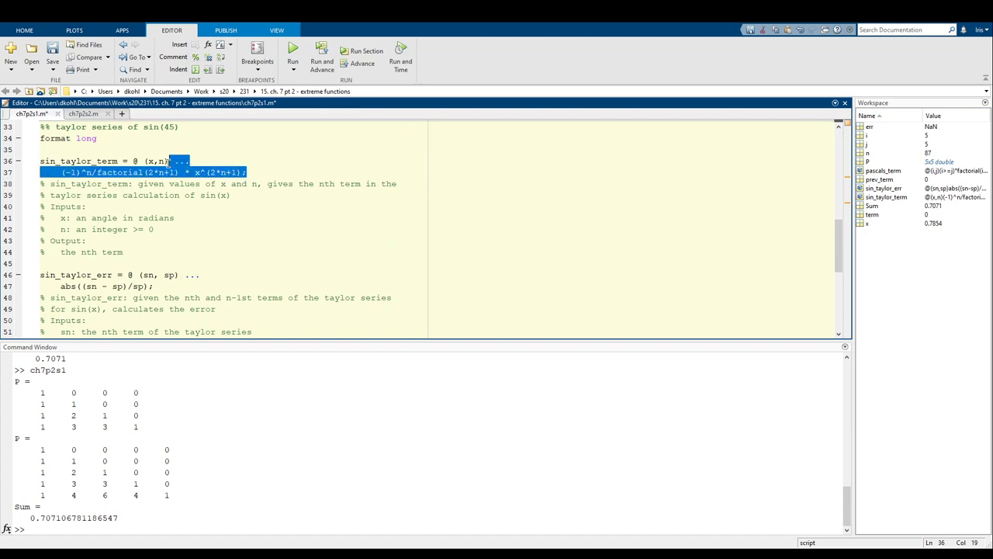
click(41, 163)
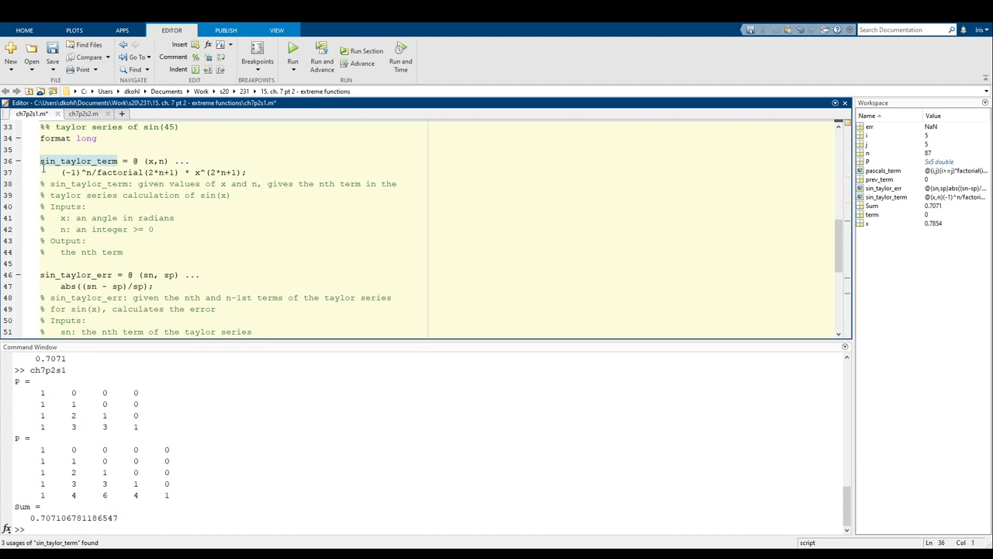
Scroll through the Taylor series code and save ch7p2s1.m with Ctrl+S
scroll(44, 167, down, 2)
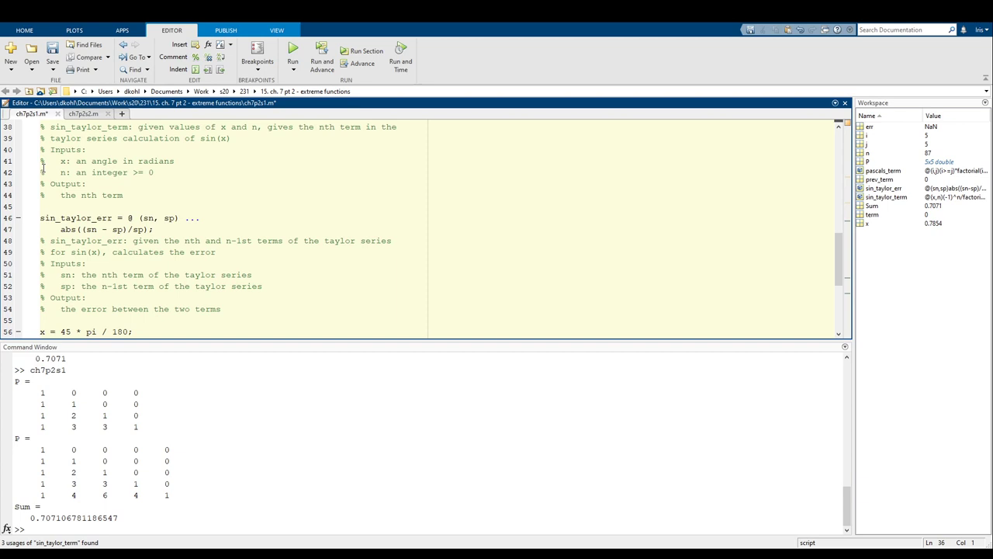
scroll(183, 245, down, 5)
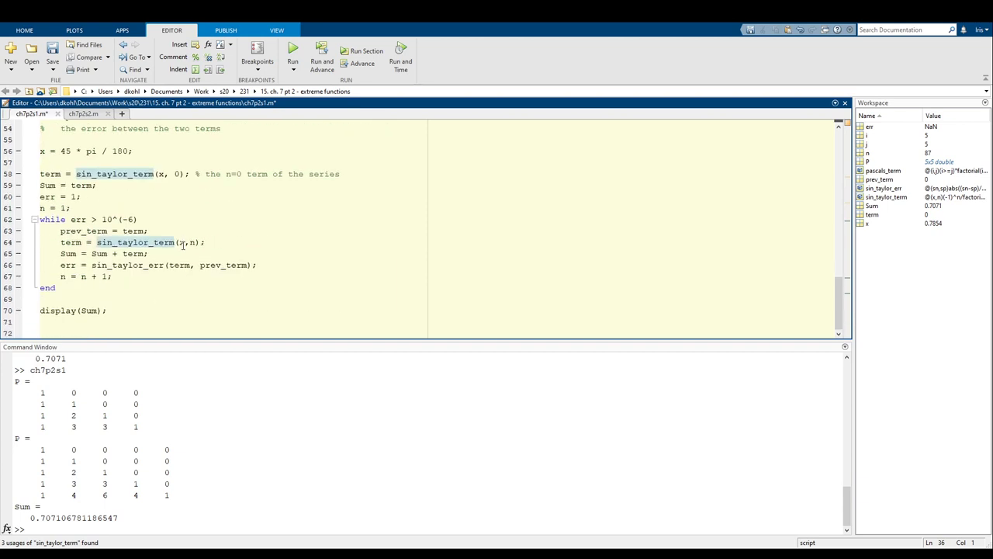
scroll(182, 217, up, 7)
scroll(181, 217, up, 5)
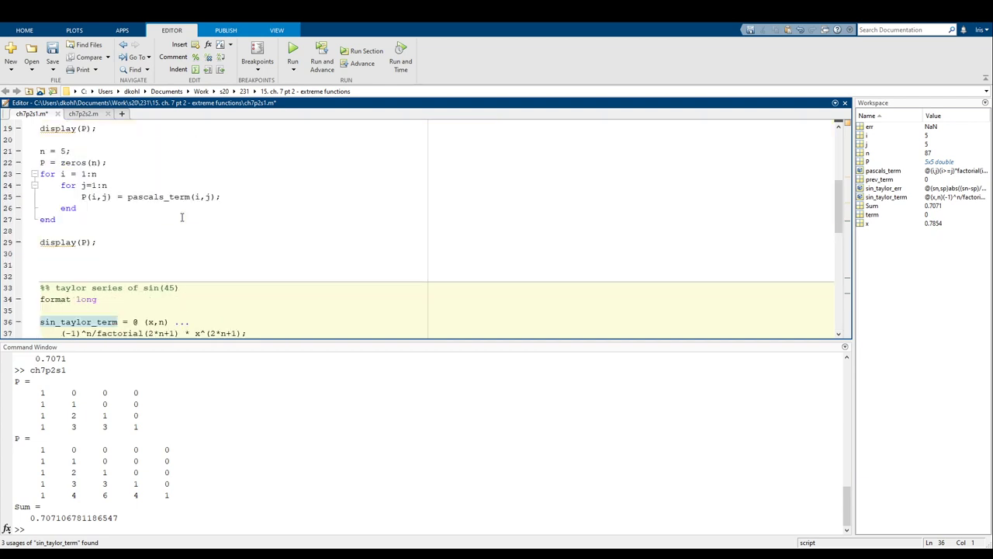
scroll(181, 218, down, 3)
scroll(182, 217, down, 3)
click(179, 220)
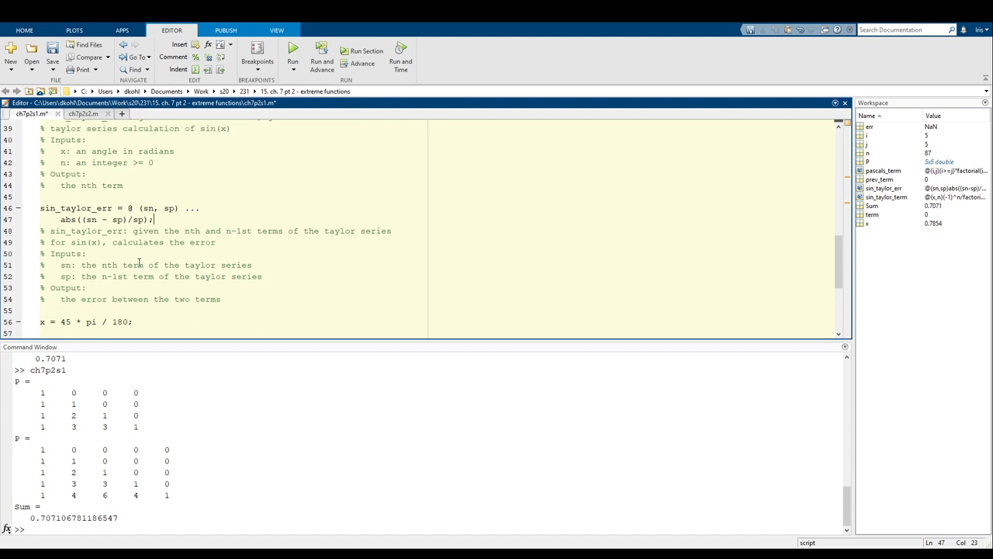
key(ctrl+s)
click(293, 51)
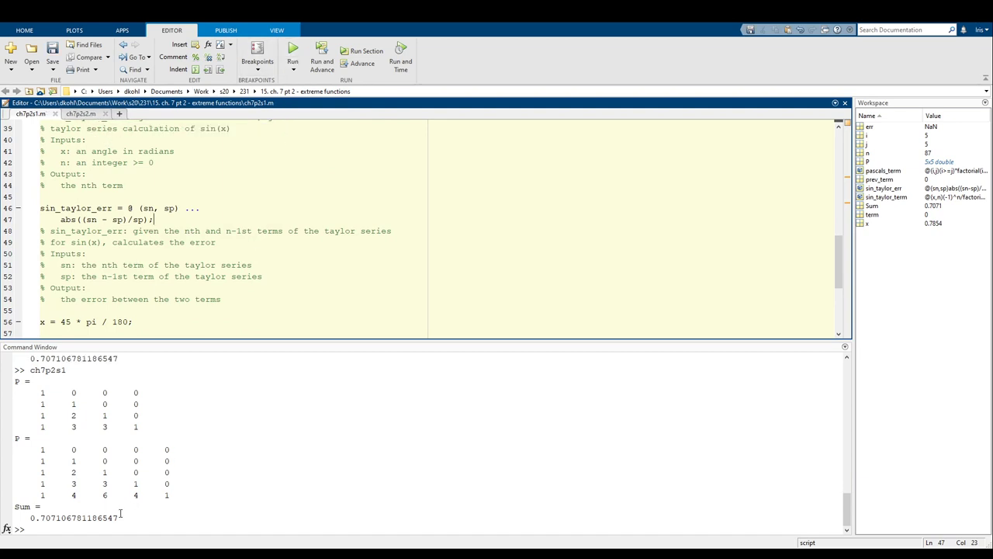
drag(120, 518, 25, 518)
click(25, 518)
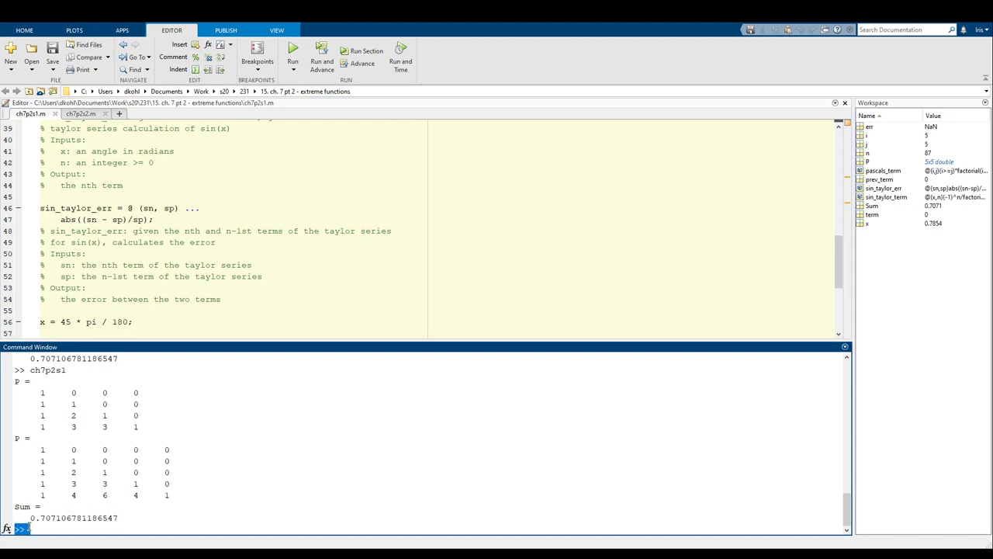
double_click(31, 518)
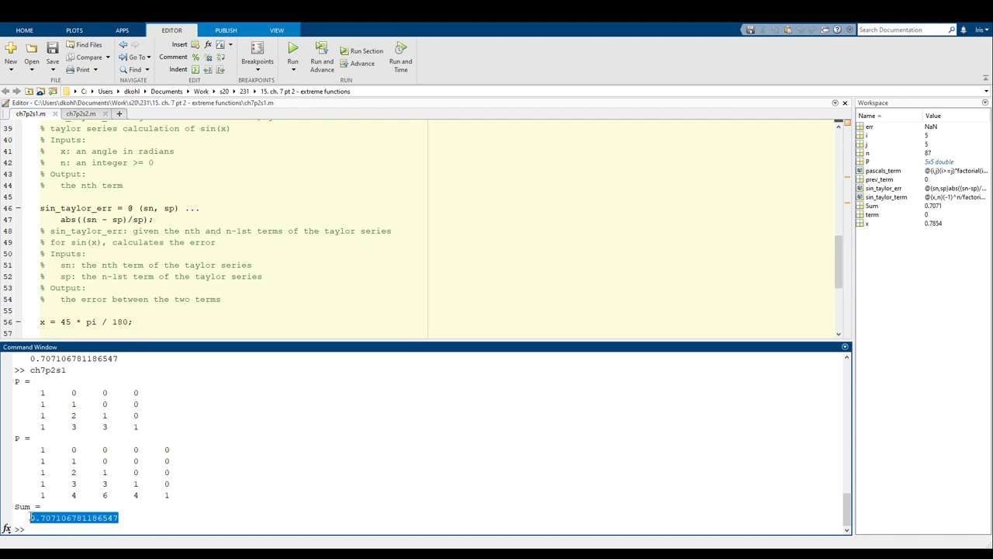
click(120, 526)
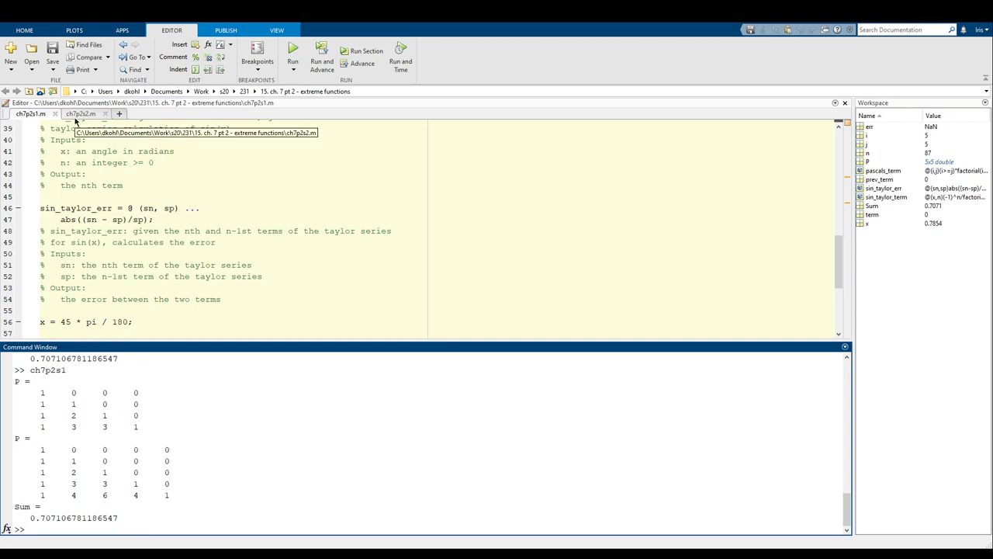
scroll(128, 273, up, 3)
scroll(129, 273, down, 8)
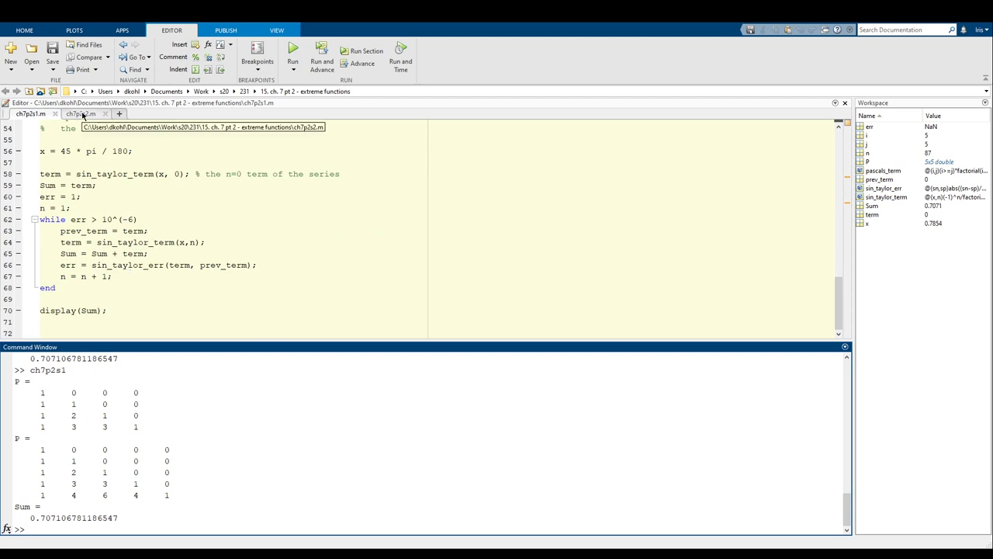
In ch7p2s2, add the comment '% fplot(anonymous function, vector of limits)' below the fplot call
click(83, 115)
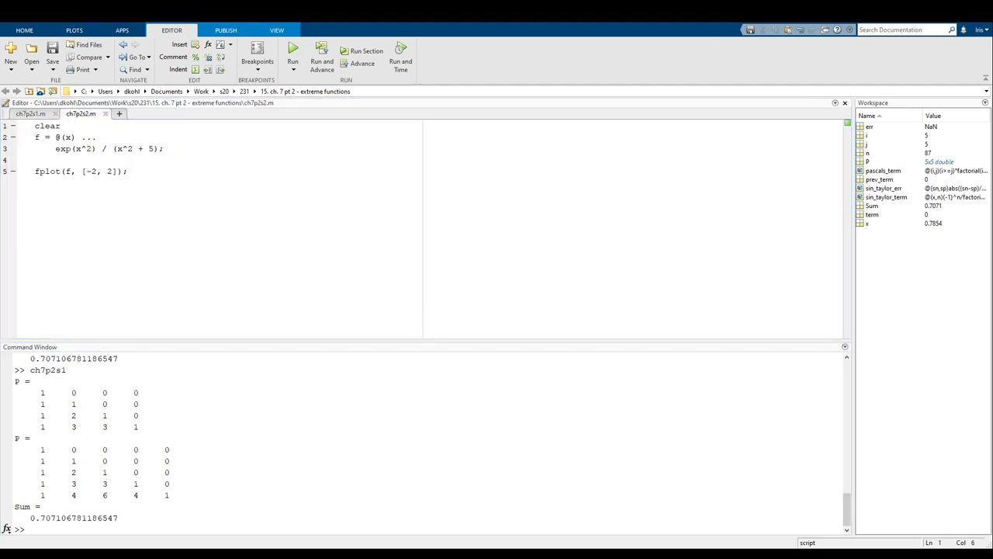
click(137, 179)
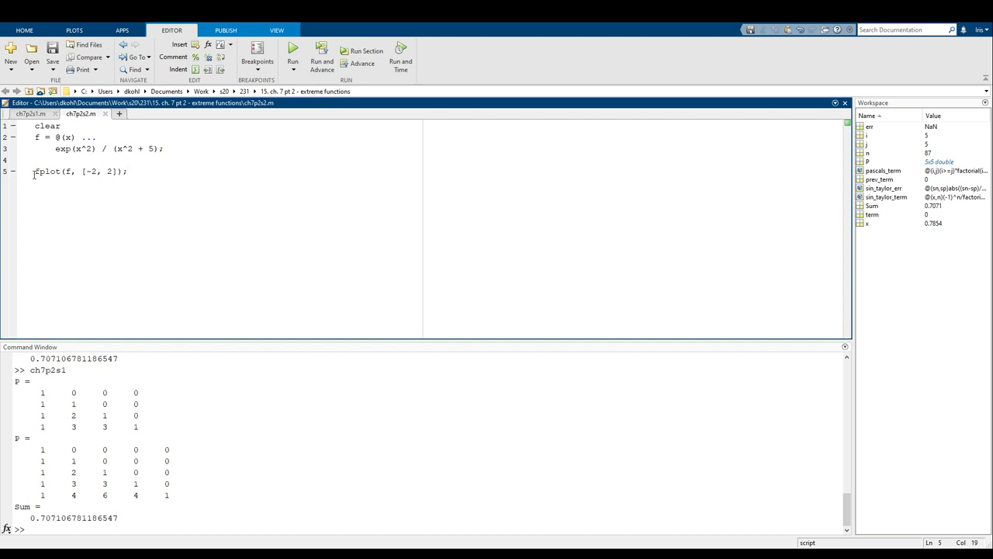
drag(35, 172, 60, 173)
click(60, 173)
click(145, 170)
key(Return)
text(% fplot(anonymous function, )
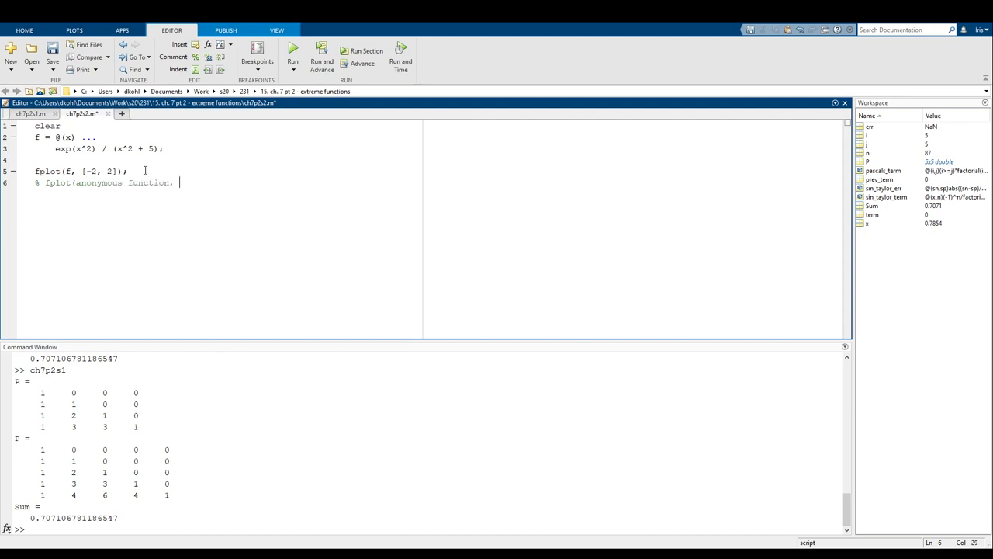
text(vector of limits))
Review the anonymous function definition and the f argument passed to fplot
drag(36, 136, 159, 152)
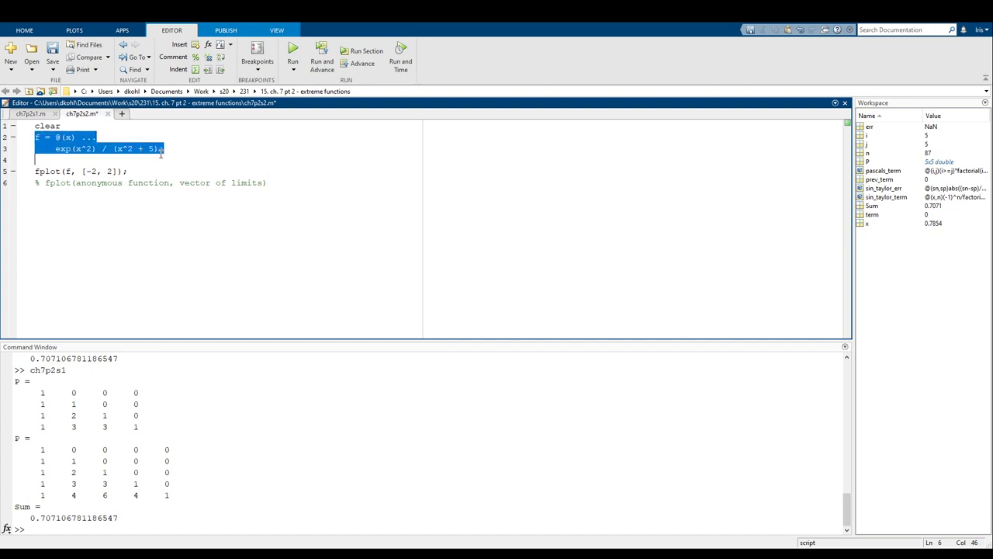
click(177, 151)
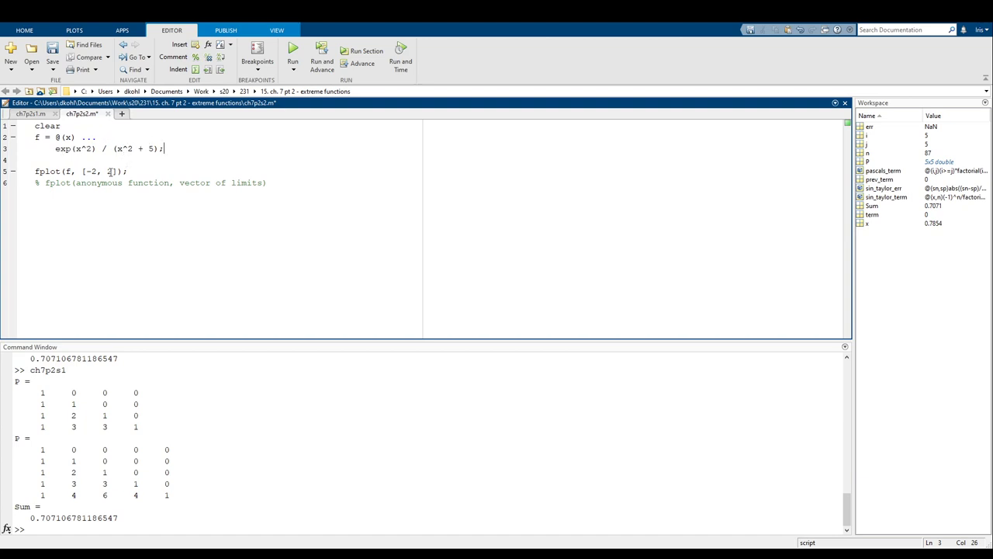
click(66, 171)
click(72, 169)
Save ch7p2s2, clear the Command Window with clc, and run it to plot f on [-2, 2]
key(ctrl+s)
click(175, 523)
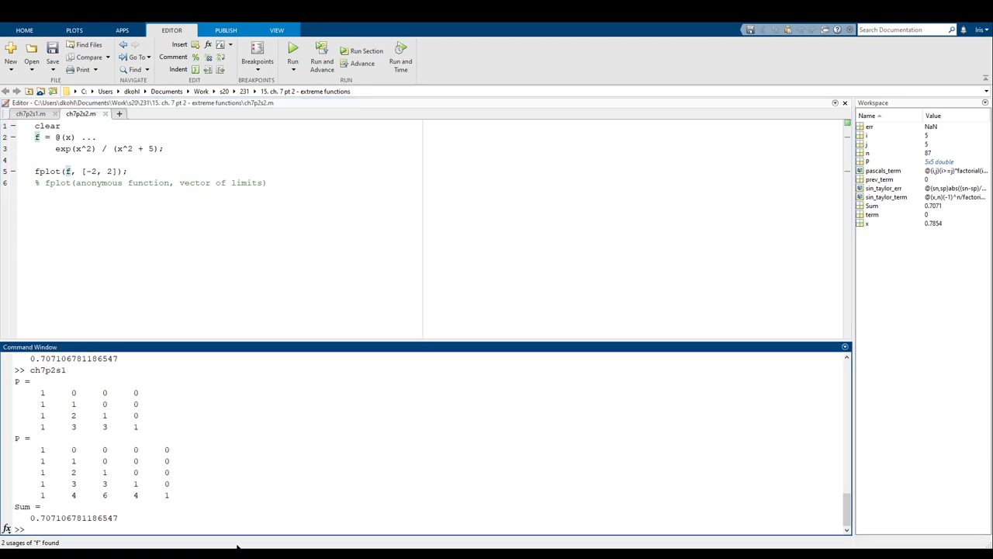
text(clc)
key(Return)
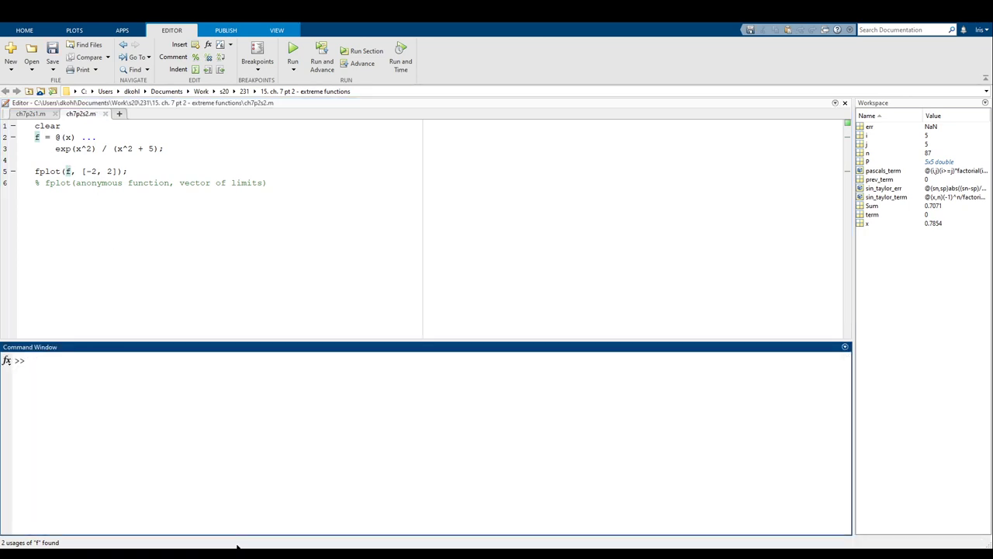
click(291, 49)
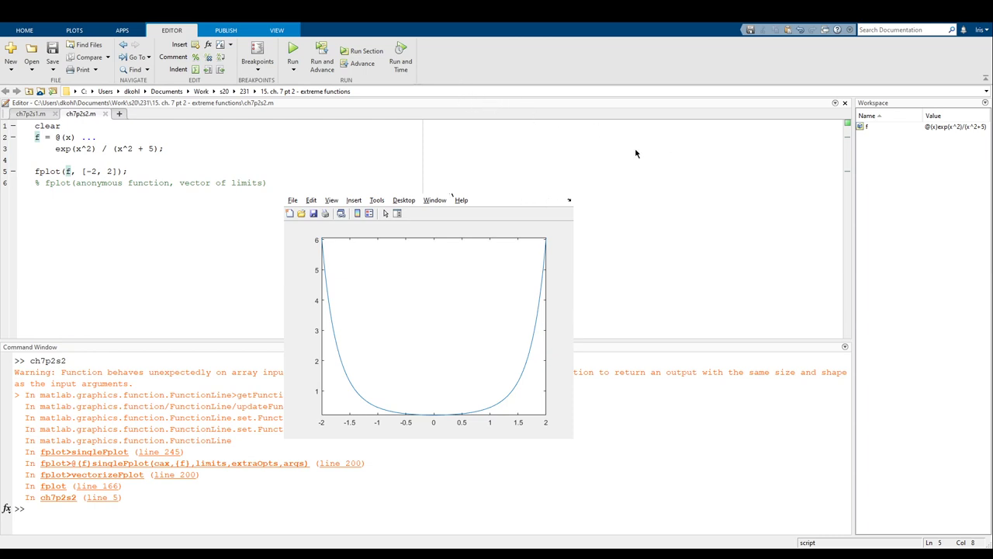
click(691, 157)
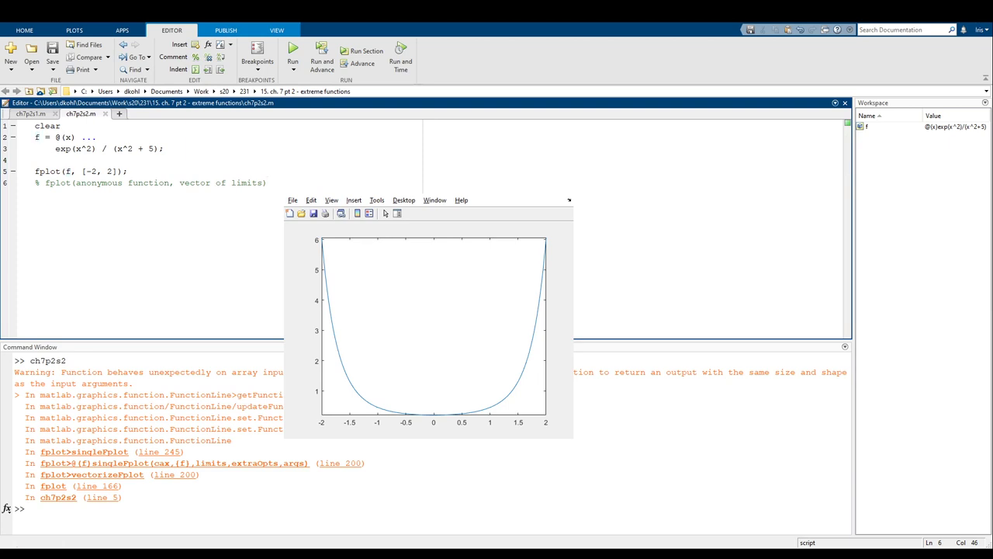
key(Return)
text(plot([)
text(1,2,3], [2,4,6]))
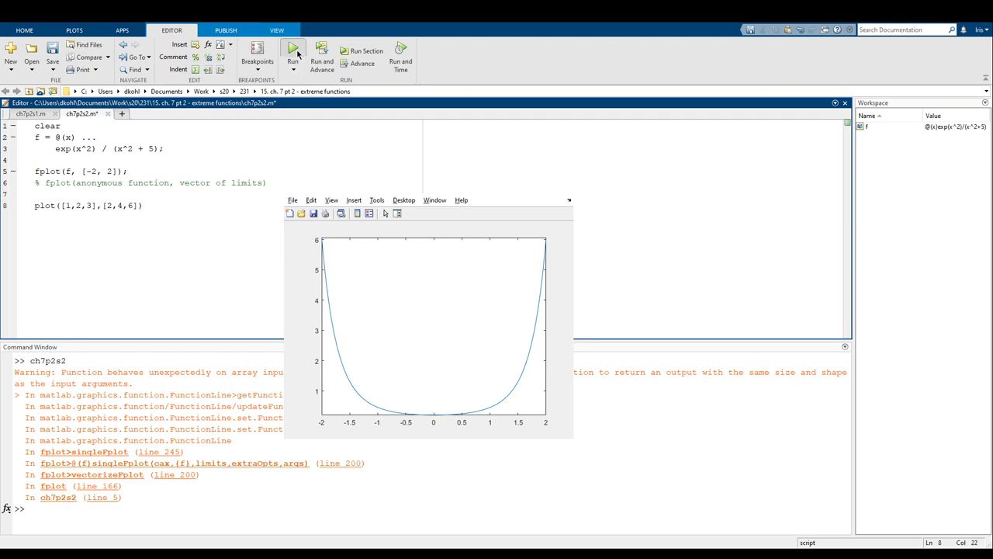
click(300, 69)
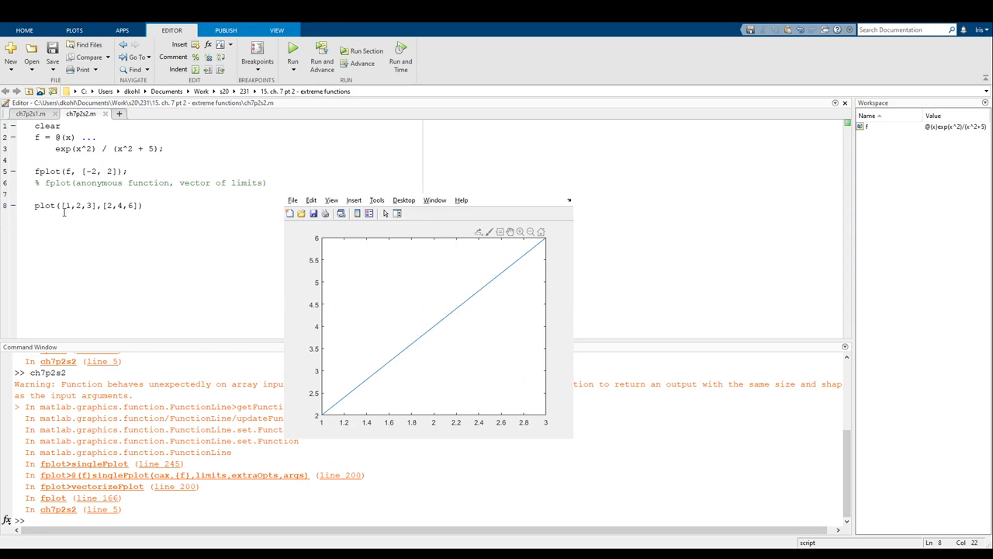
click(509, 80)
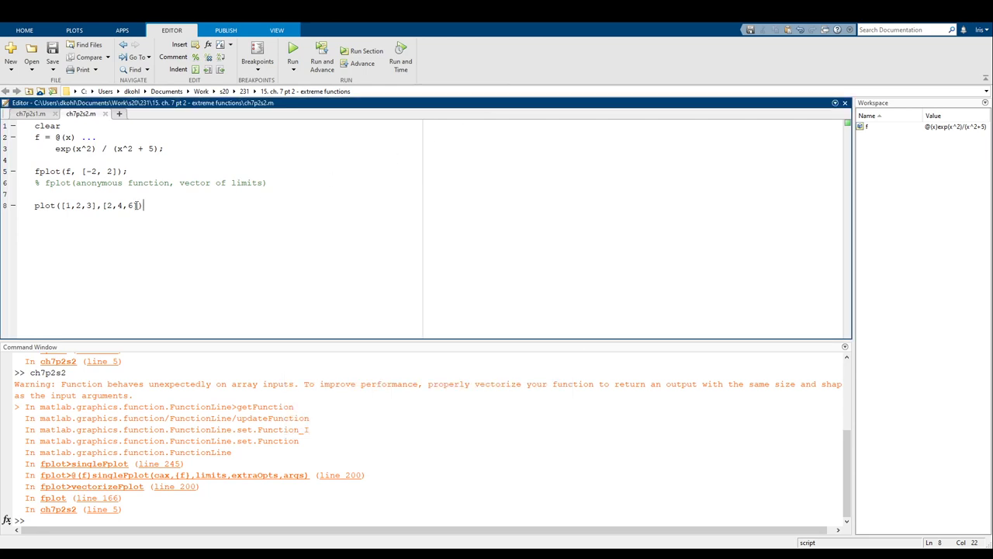
drag(138, 205, 66, 205)
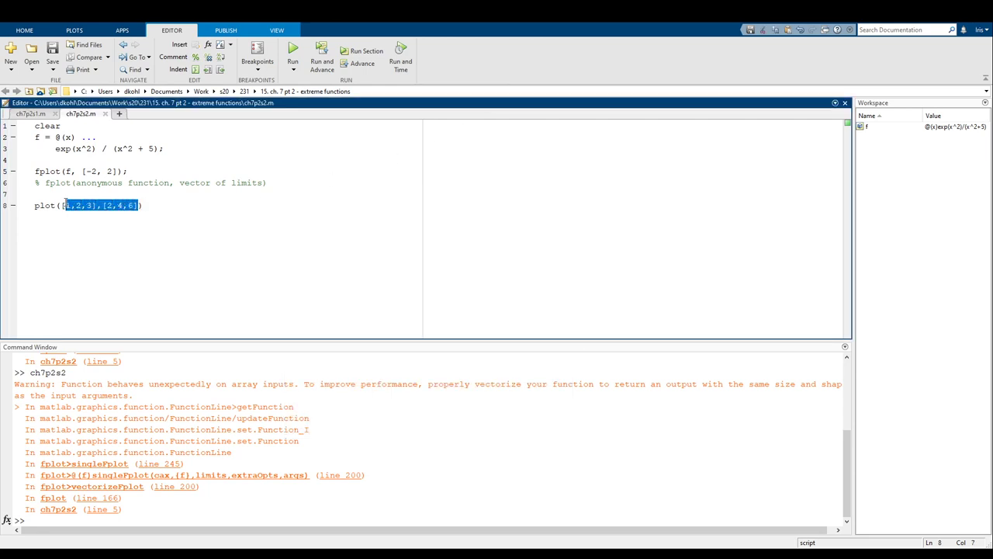
triple_click(153, 208)
key(BackSpace)
text(f)
key(BackSpace)
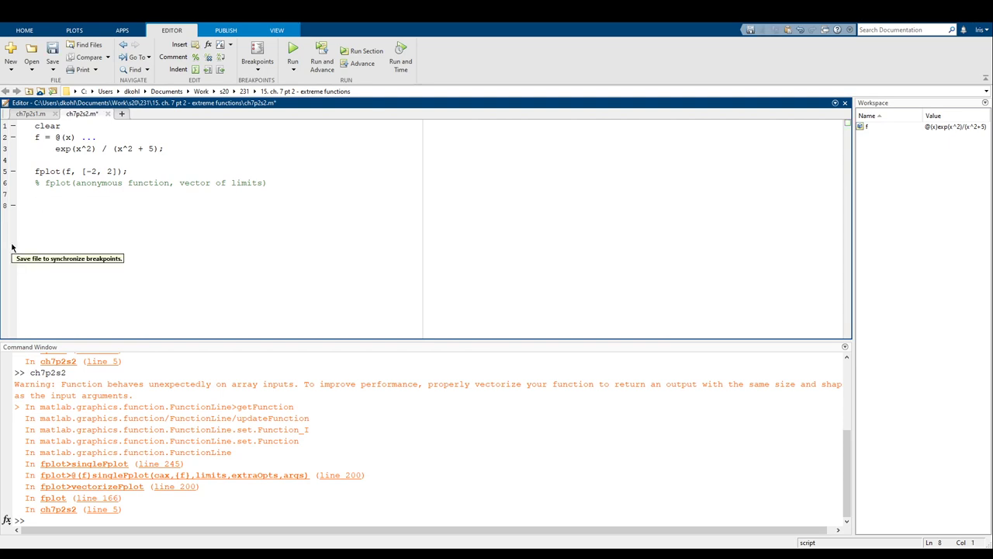
key(ctrl+s)
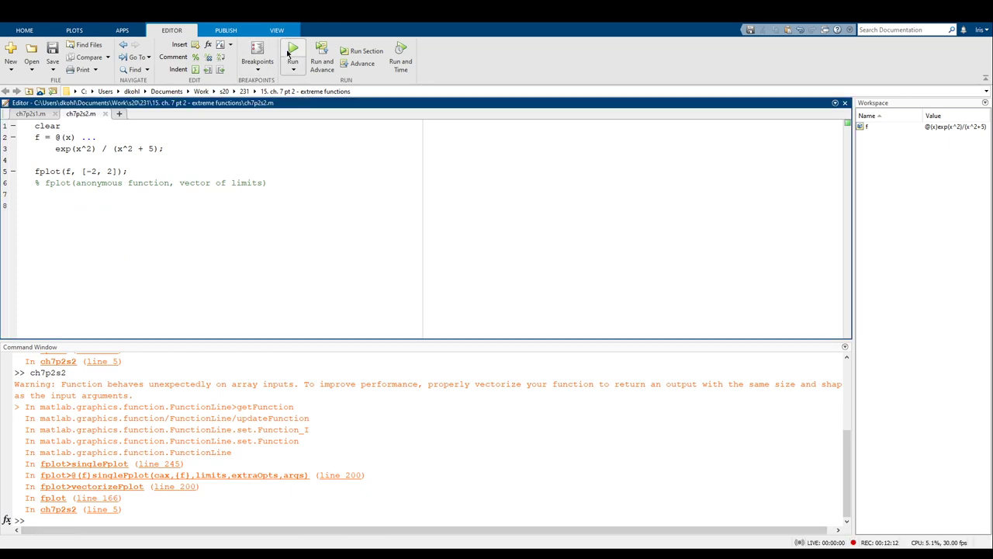
key(BackSpace)
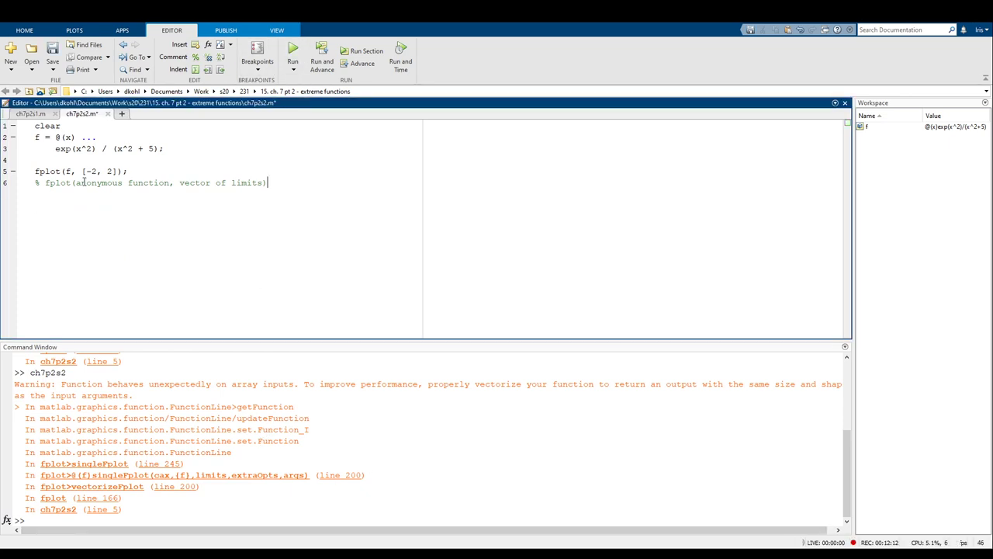
key(ctrl+s)
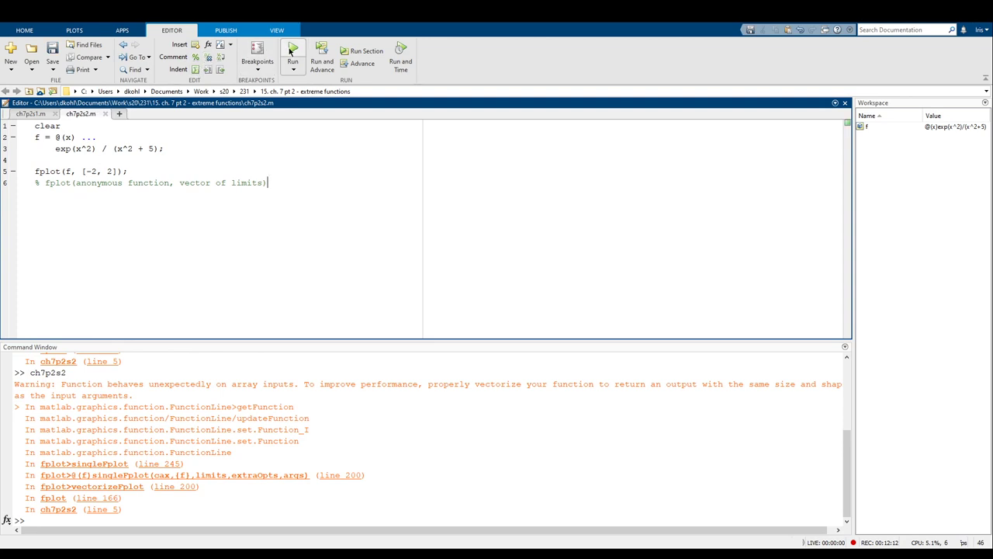
click(292, 51)
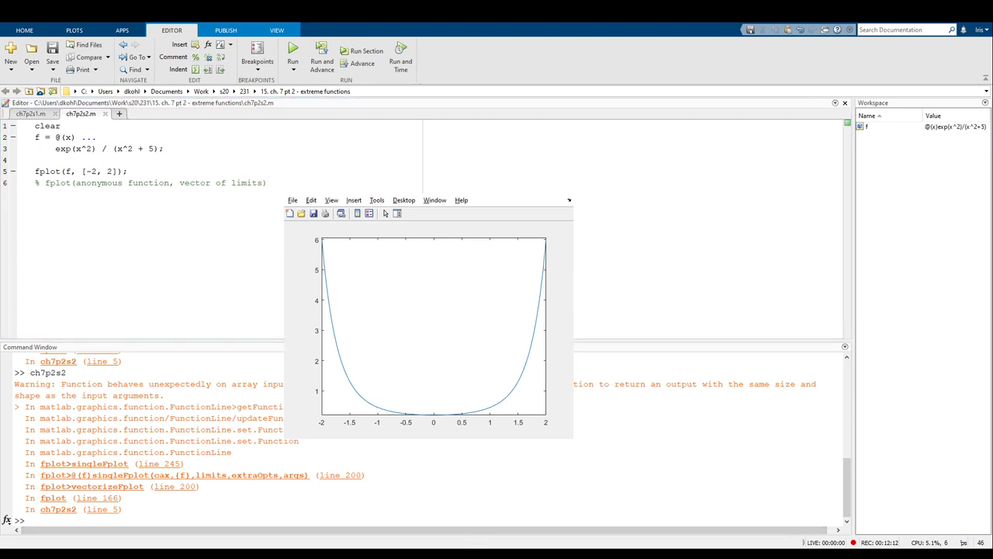
Close the figure and replace lines 2–5 with fplot(@ (x) x^2, [-4, 4]);
click(55, 247)
click(382, 186)
drag(128, 171, 2, 140)
key(Delete)
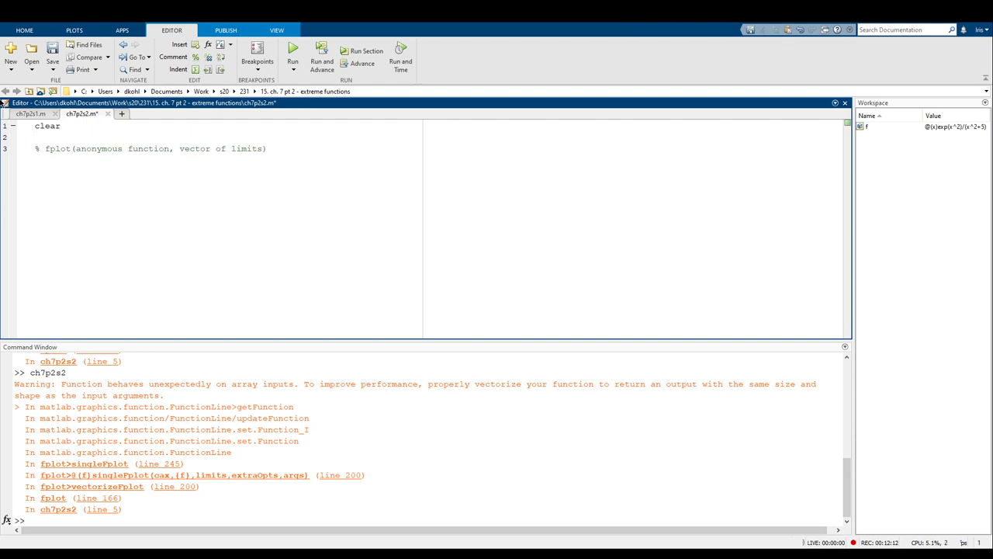
text(fplot(@ (x) =)
key(BackSpace)
key(BackSpace)
key(BackSpace)
key(BackSpace)
text((x) x^2, [-4, 4]);)
Save and run ch7p2s2 to plot x^2 from -4 to 4
click(293, 52)
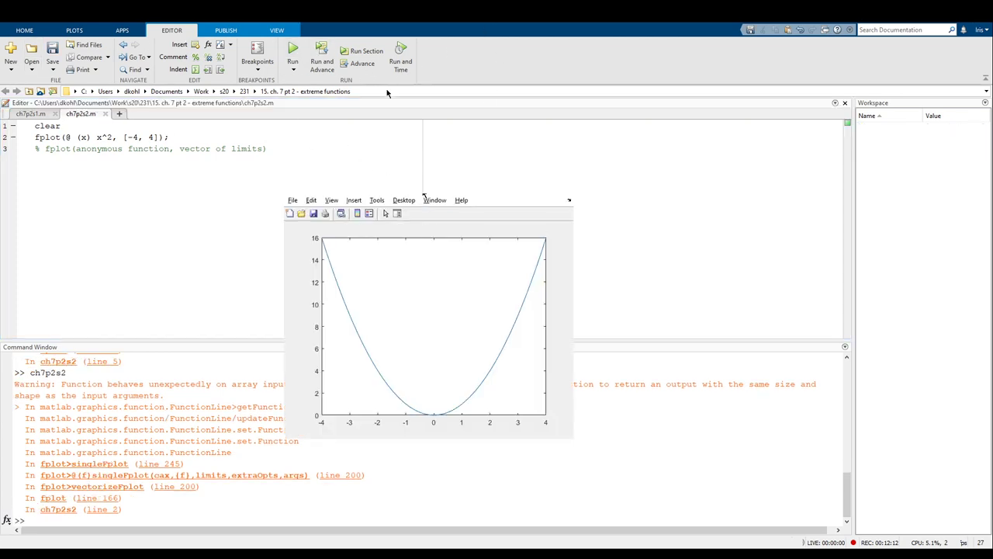
mouse_move(433, 326)
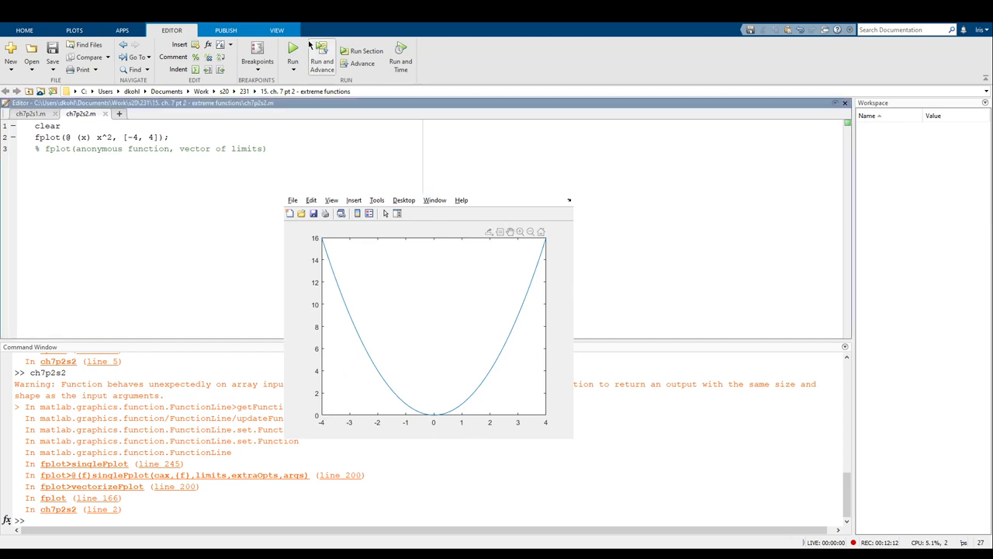
click(224, 170)
drag(169, 137, 31, 143)
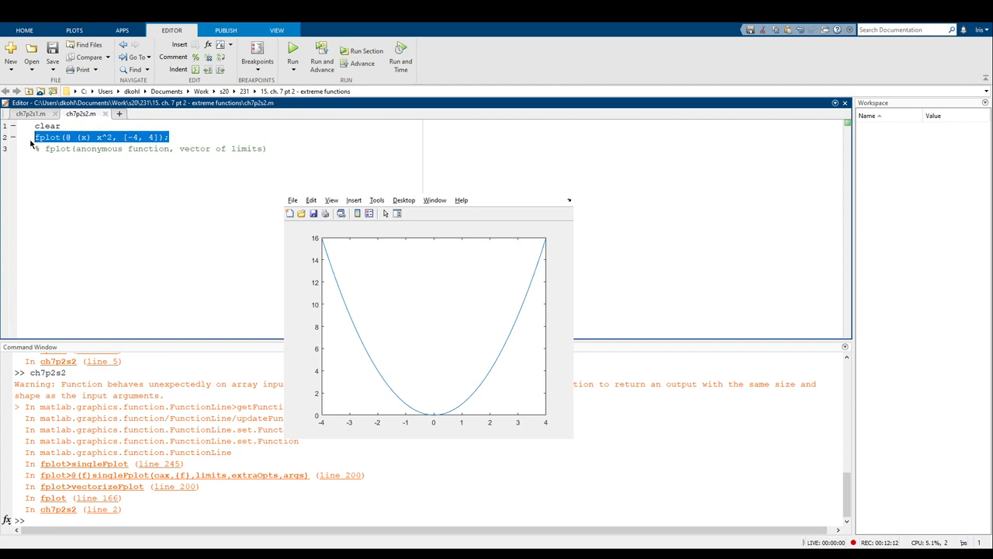
click(68, 142)
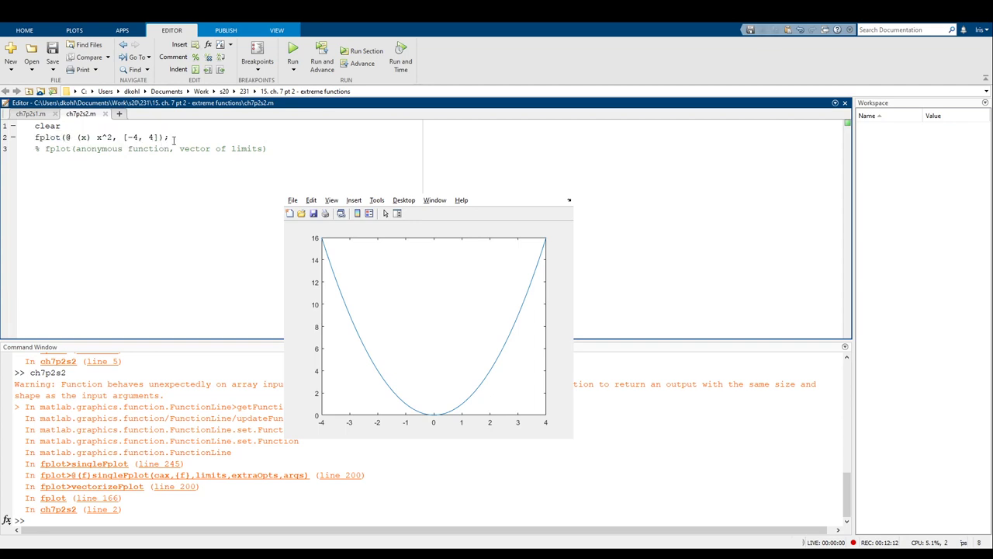